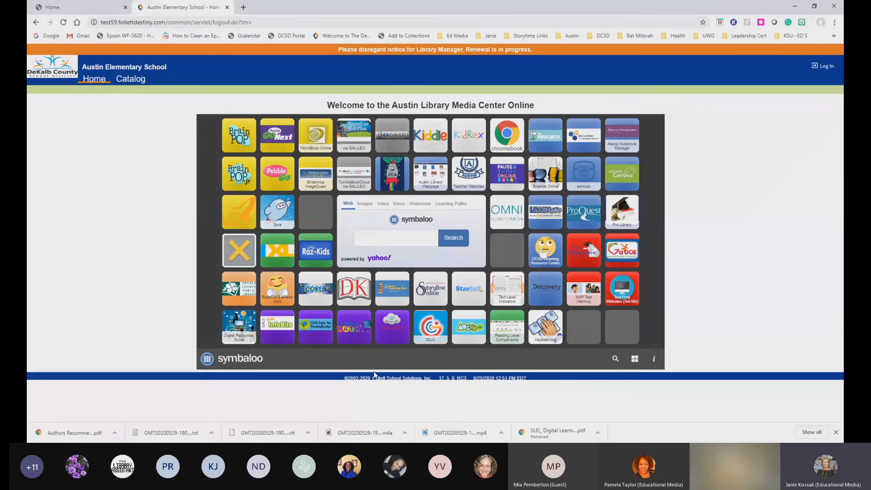
Log in to Follett Destiny with the librarian's credentials
click(825, 68)
click(460, 121)
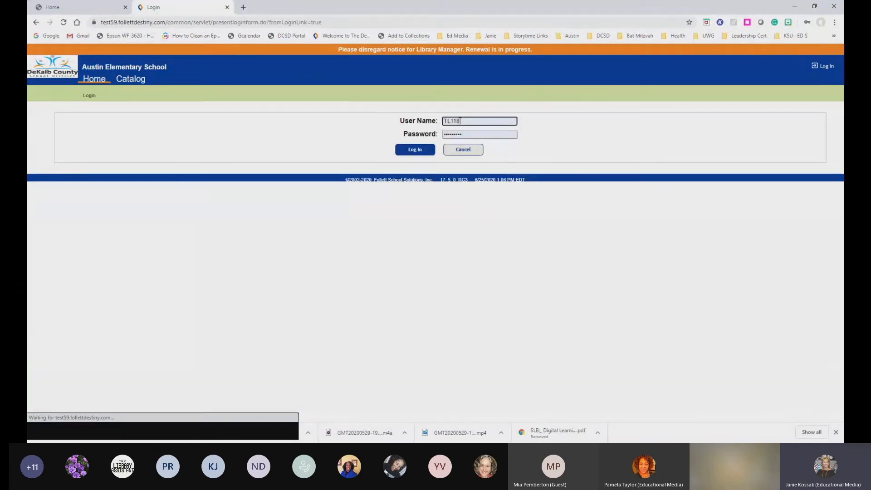
click(425, 152)
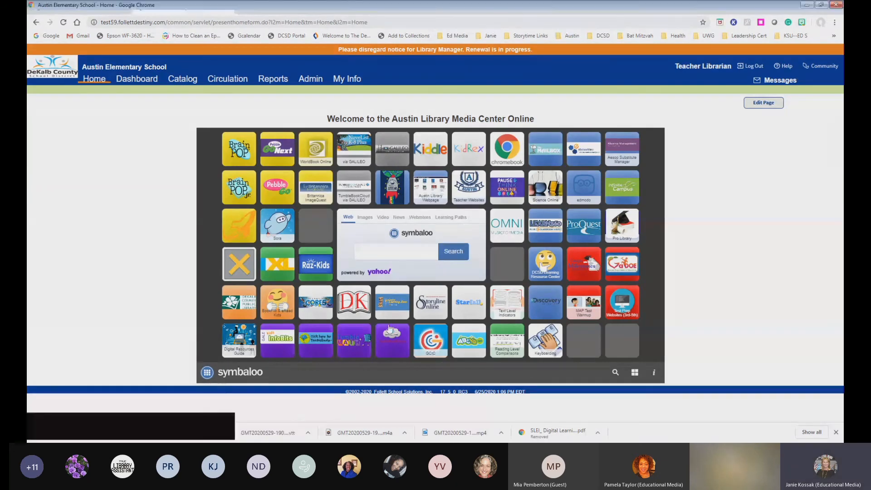
Open the Current Checkouts/Fines report under Reports > Patron Reports
click(285, 80)
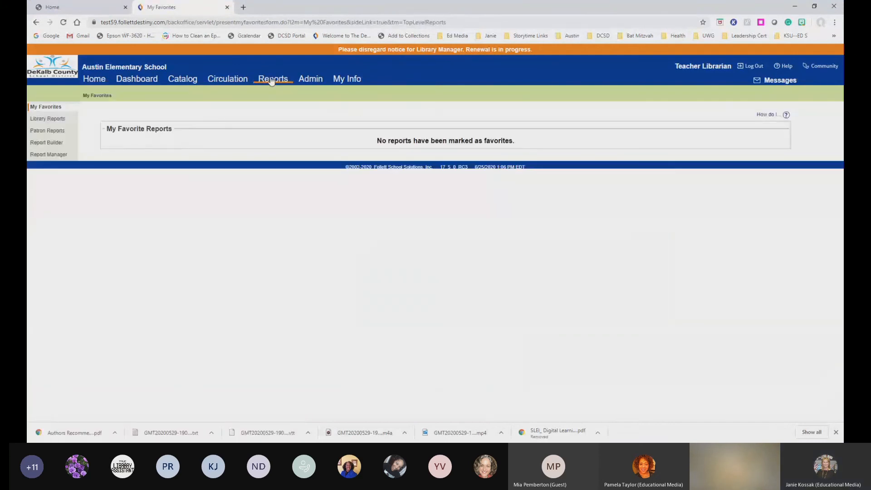
click(45, 131)
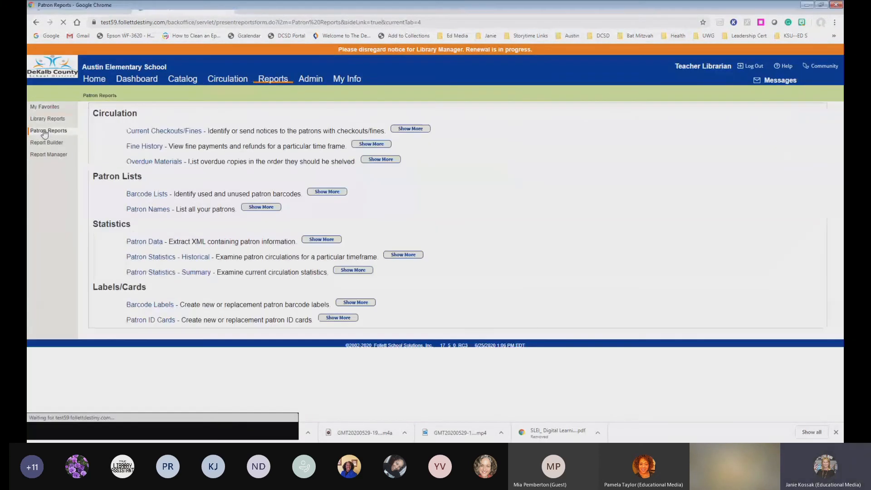
click(162, 131)
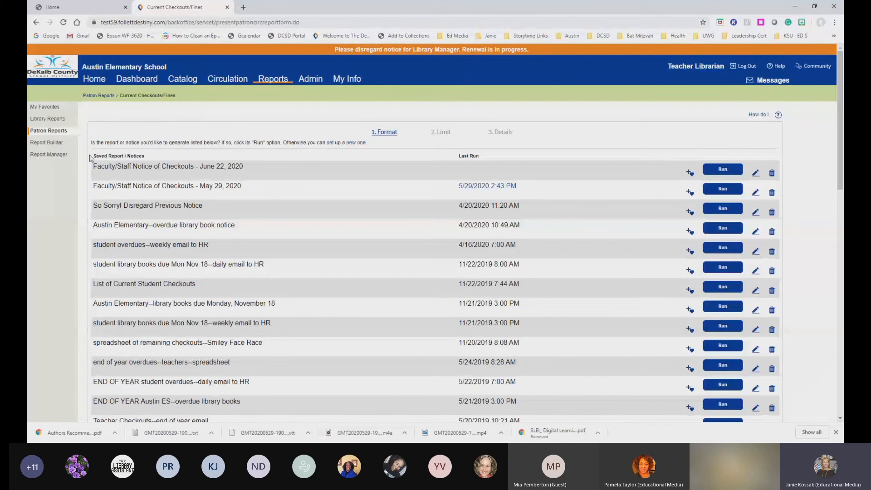
drag(91, 158, 142, 158)
scroll(146, 162, down, 3)
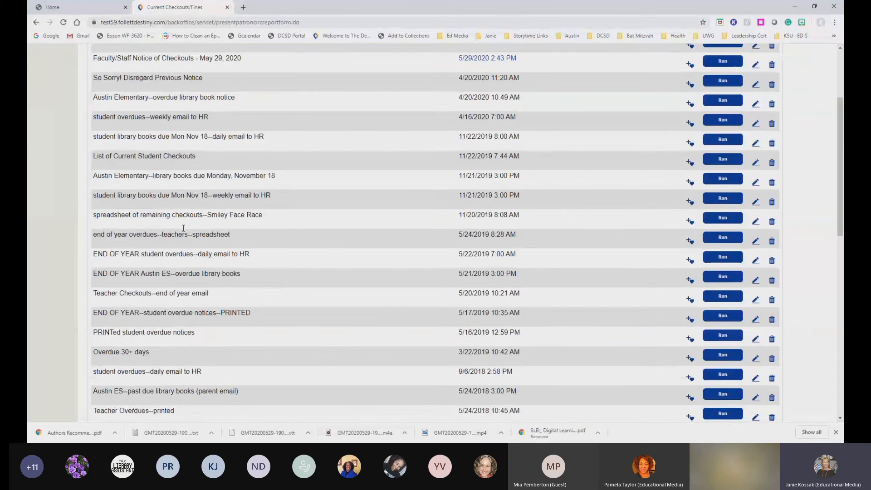
scroll(257, 363, down, 3)
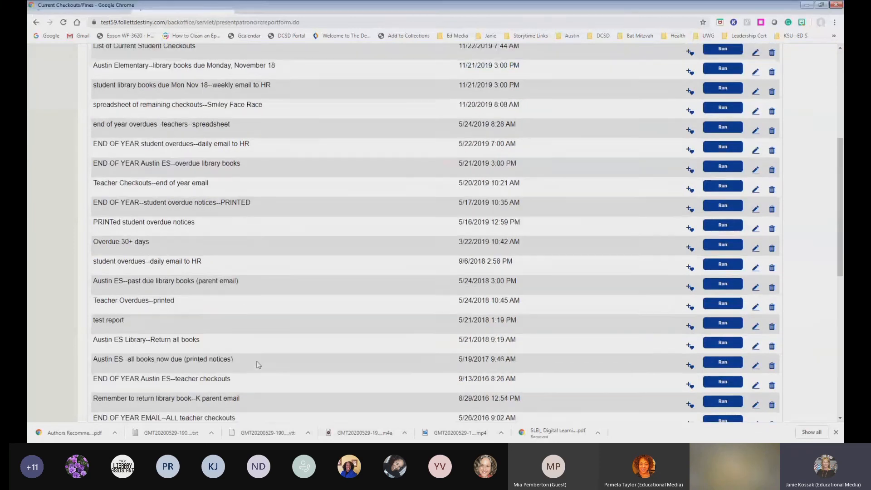
scroll(258, 364, down, 3)
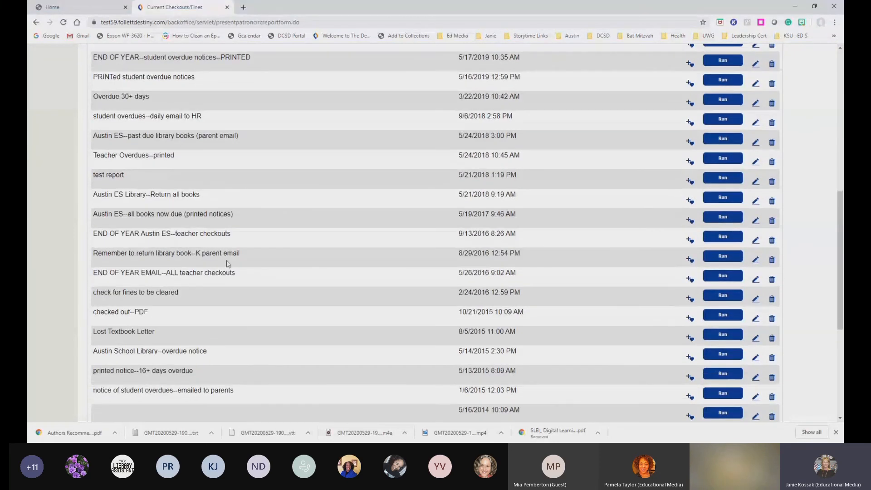
scroll(228, 263, up, 8)
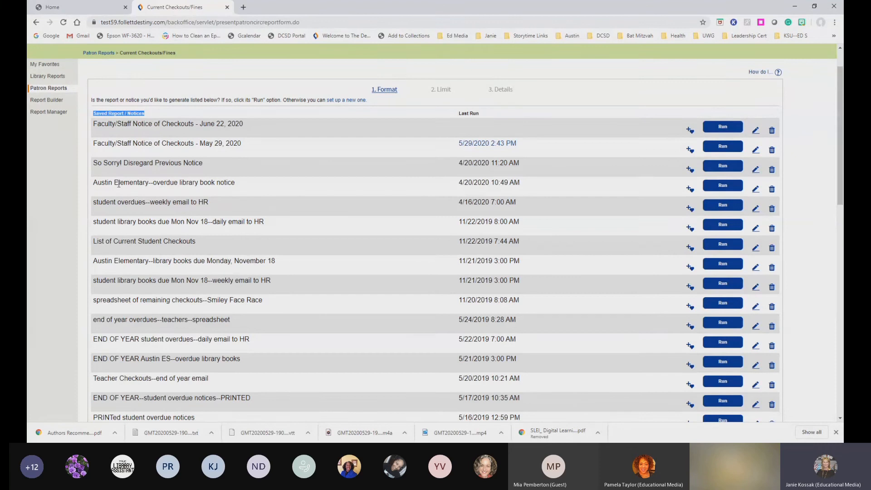
drag(94, 182, 539, 188)
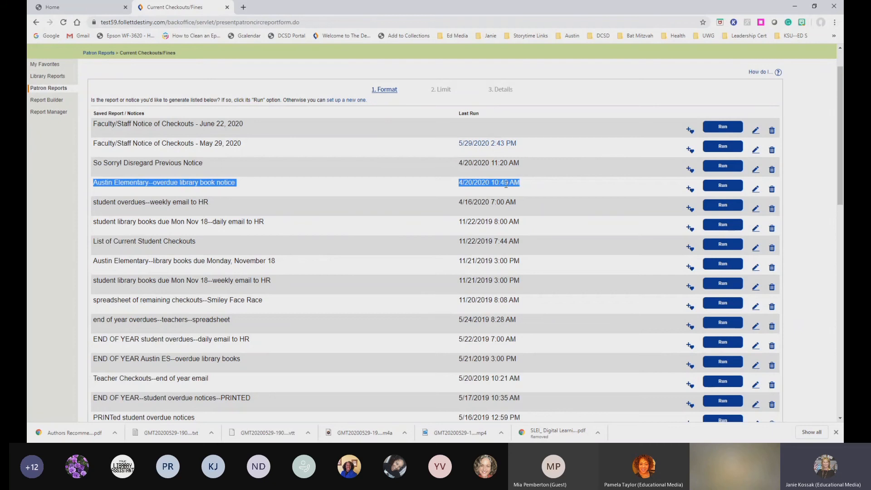
drag(491, 182, 520, 161)
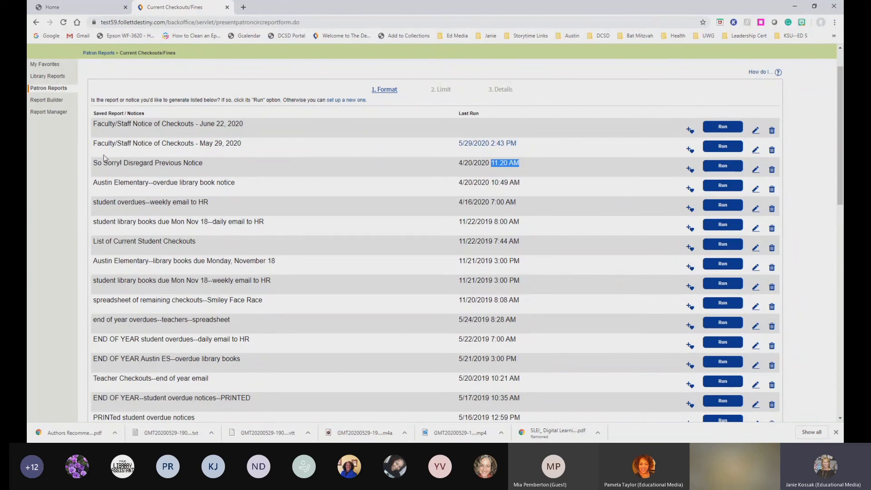
drag(94, 162, 525, 167)
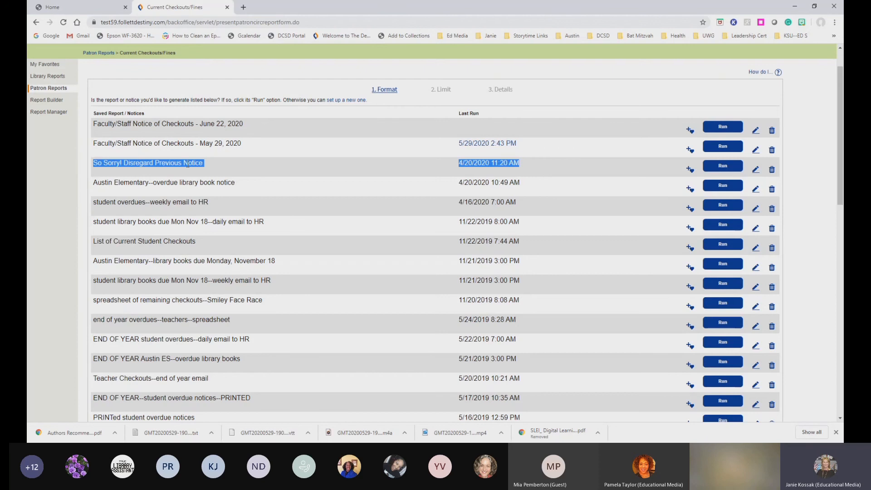
scroll(211, 231, down, 1)
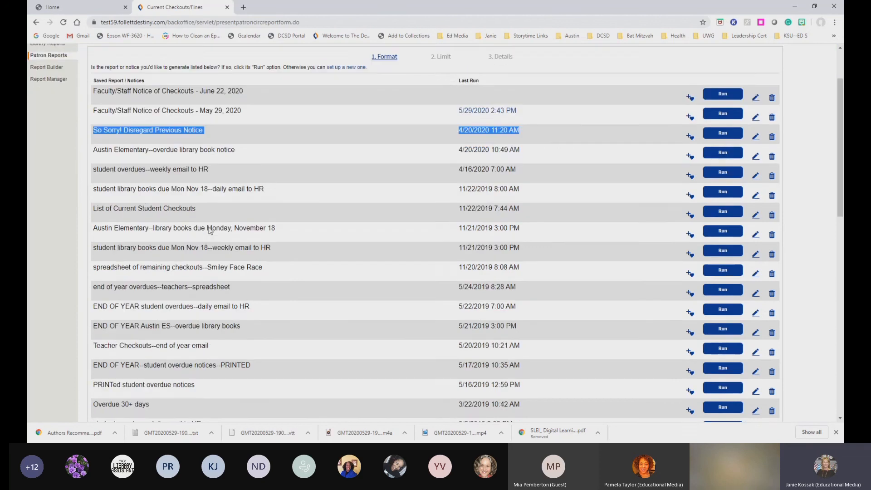
scroll(211, 231, up, 2)
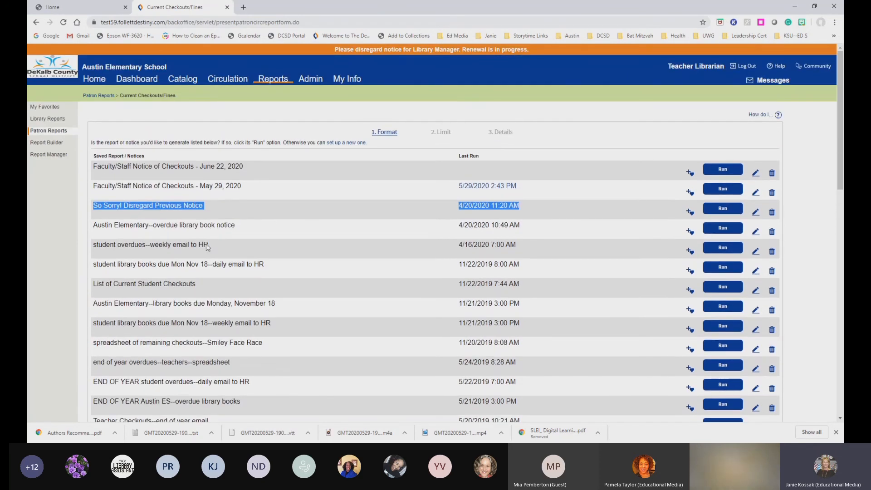
click(325, 228)
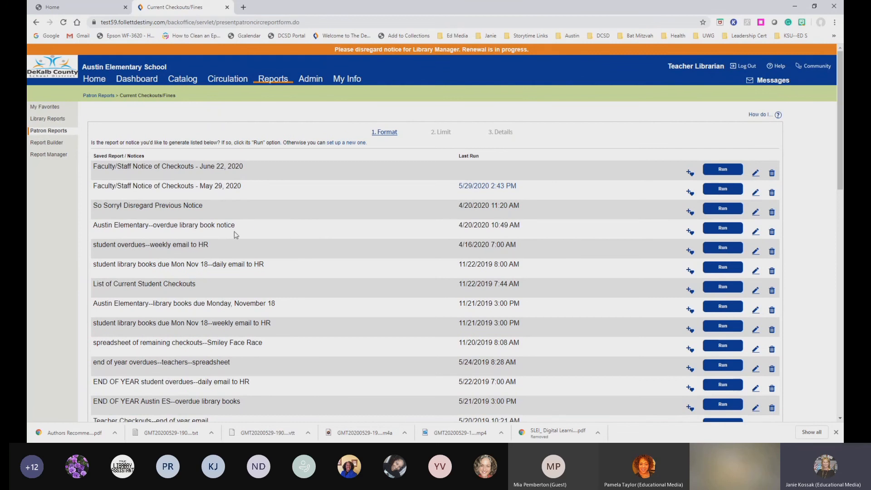
drag(173, 244, 190, 246)
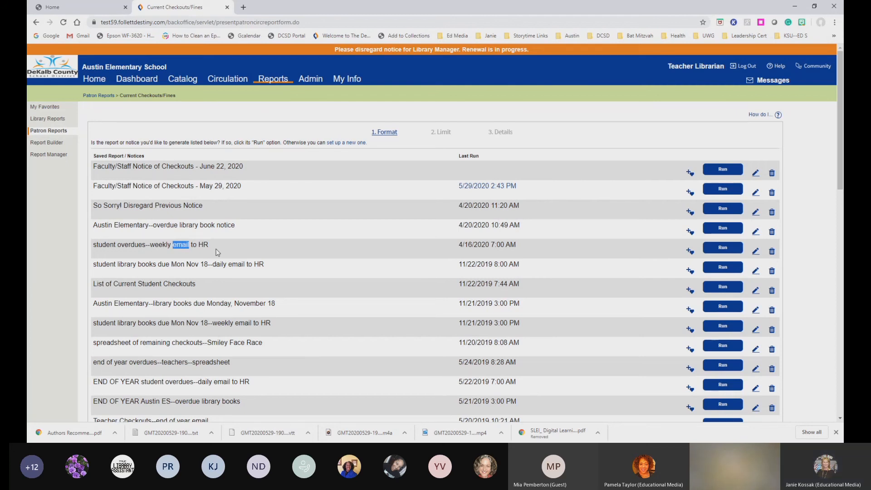
scroll(217, 253, down, 2)
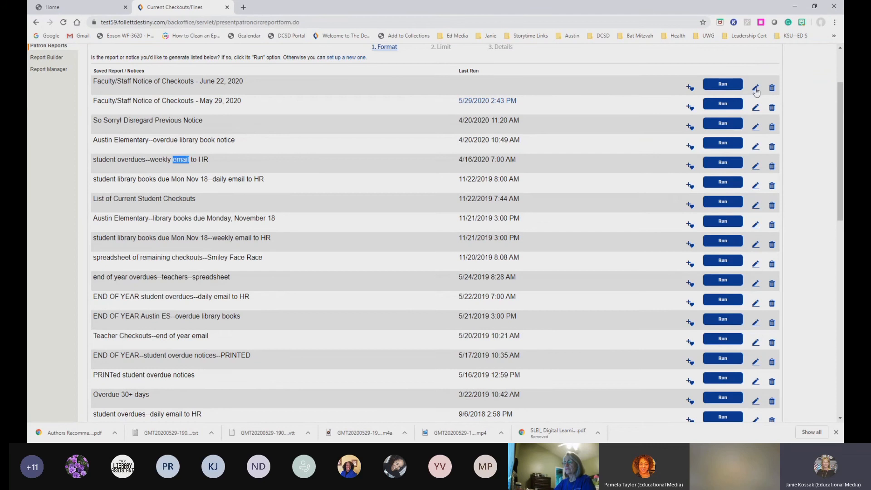
scroll(391, 202, down, 7)
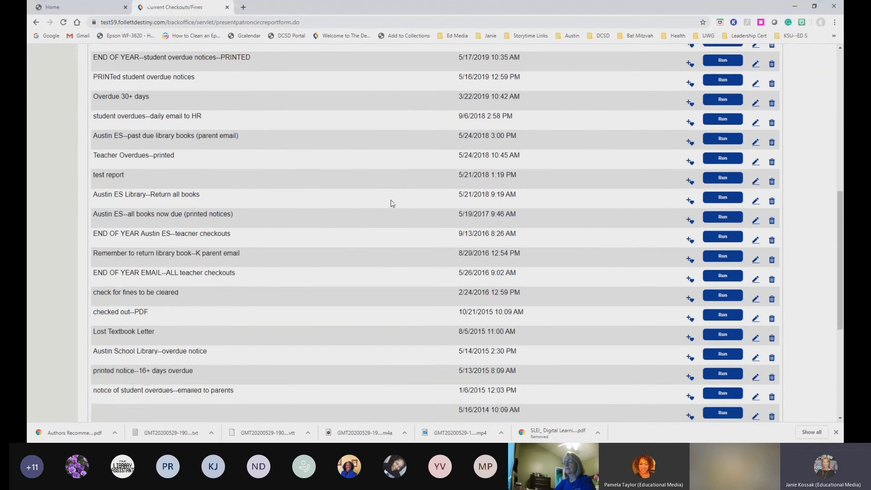
scroll(392, 203, down, 5)
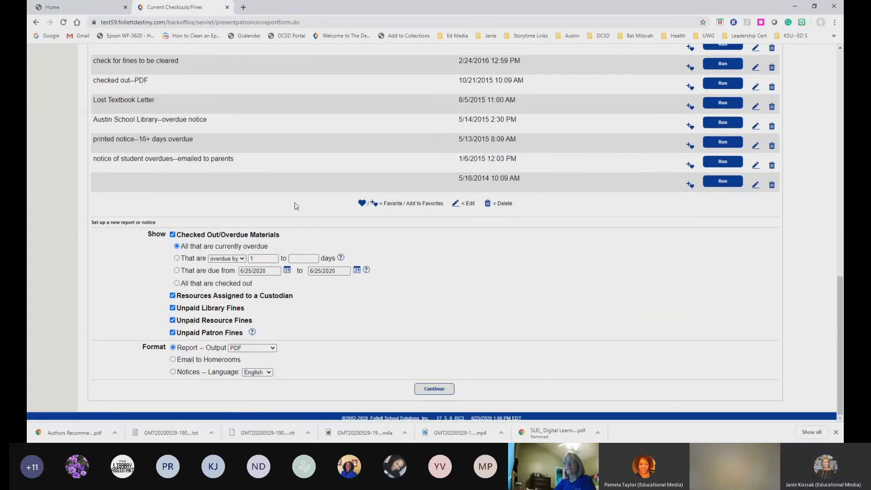
drag(91, 224, 164, 227)
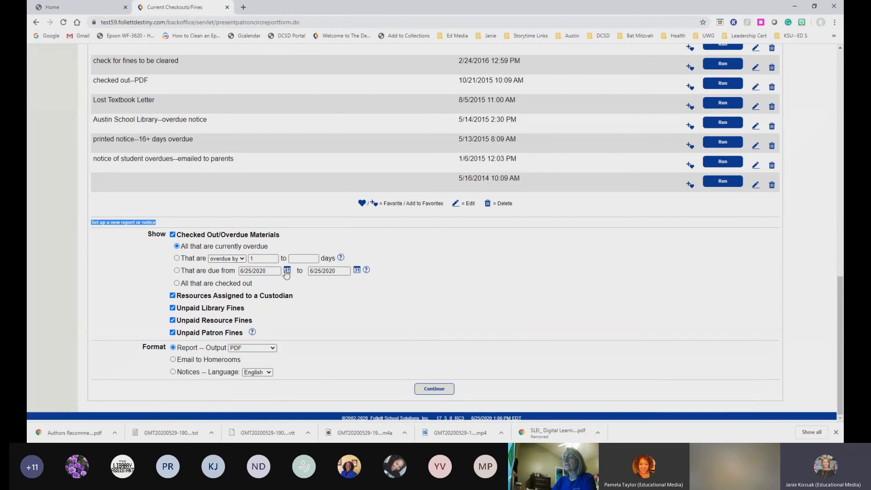
click(405, 254)
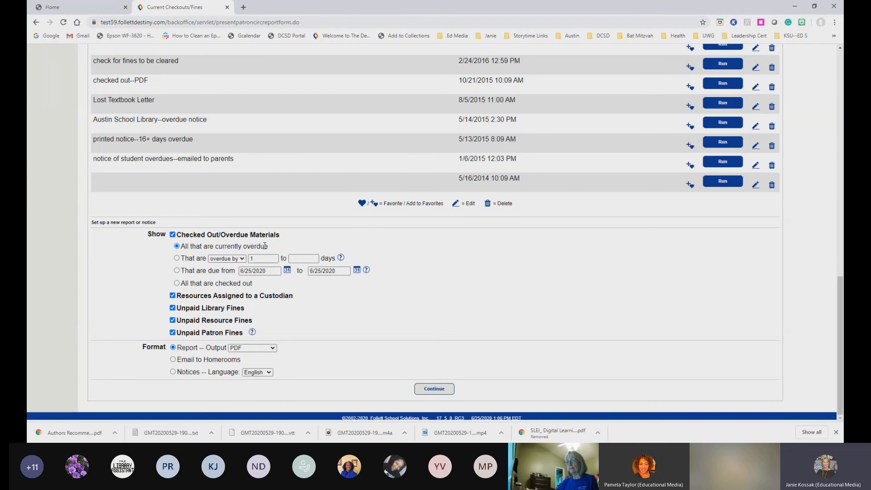
Include all checked-out items, exclude custodian resources and unpaid resource fines, and output as notices
click(176, 283)
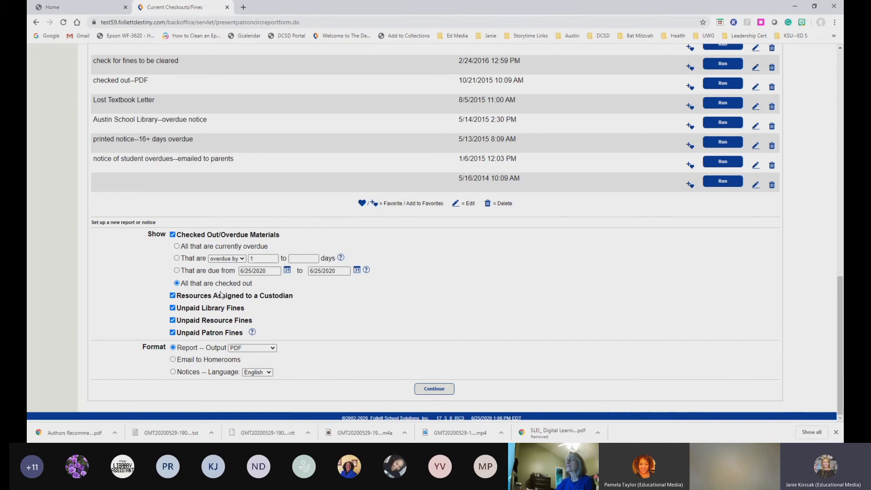
click(172, 296)
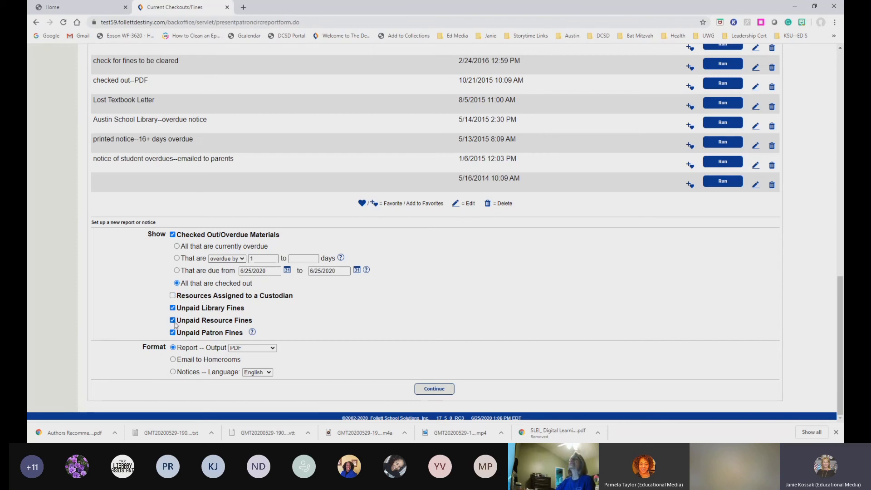
click(173, 320)
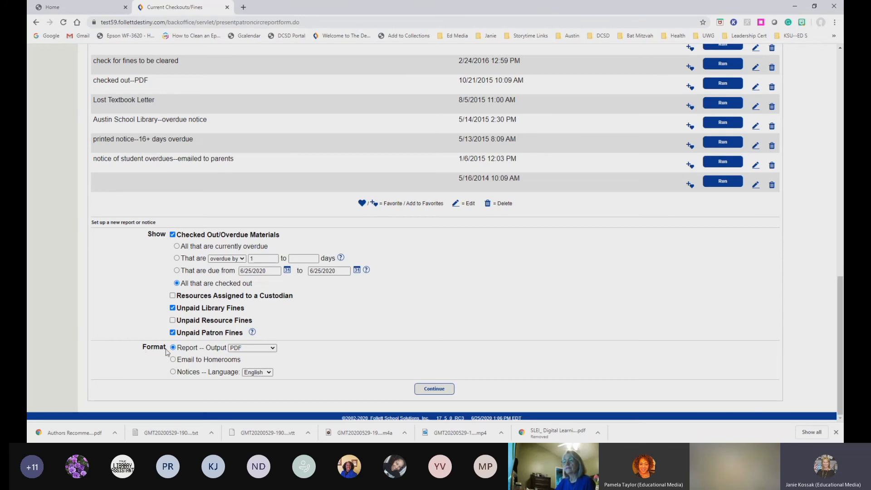
click(173, 372)
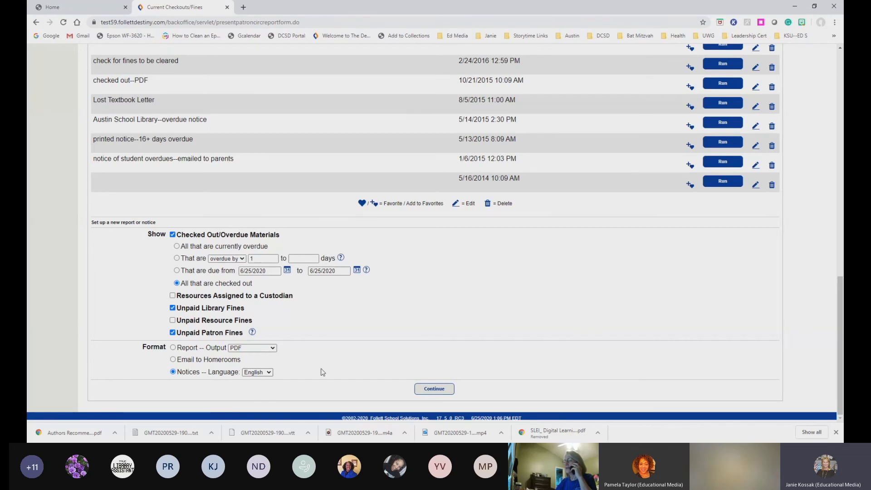
Continue from the Select step to step 2, Limit
click(435, 390)
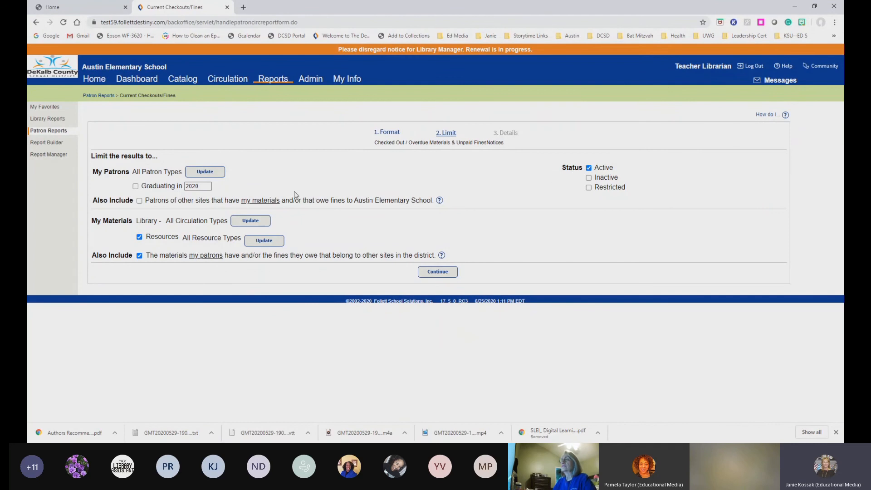
Show the Select Patron Types page via Update next to My Patrons
click(206, 173)
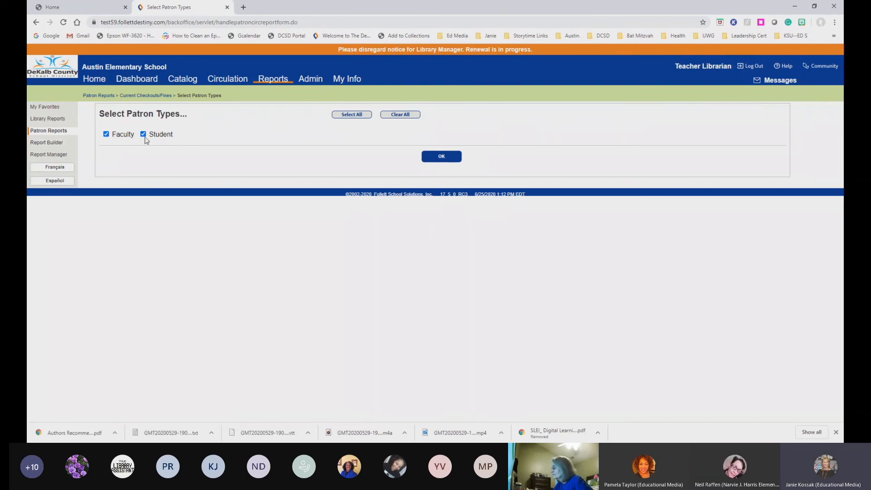
Confirm Faculty and Student patron types and tick 'Also Include Patrons of other sites'
click(440, 159)
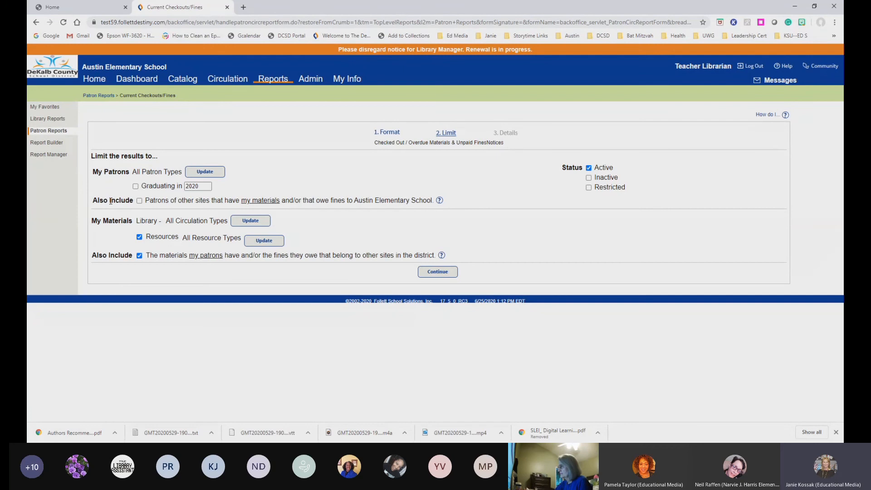
click(140, 201)
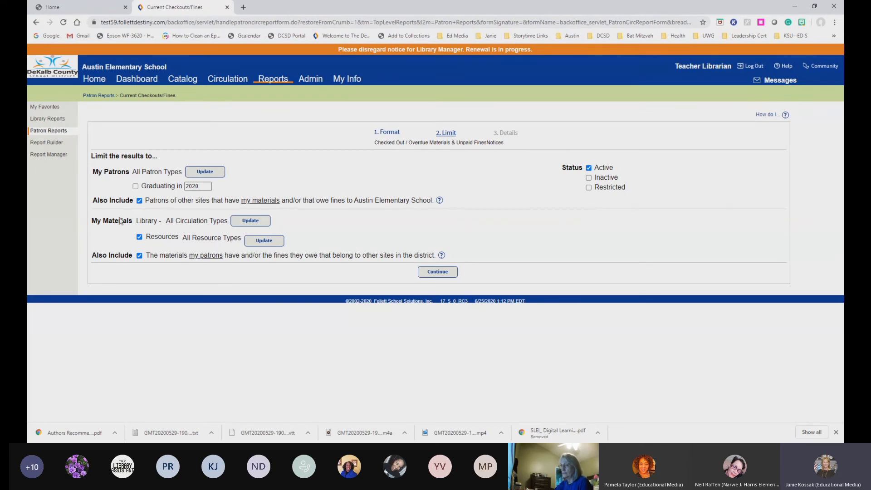
Limit circulation types to the six non-eBook types, unchecking eBooks and USA eBooks
click(249, 221)
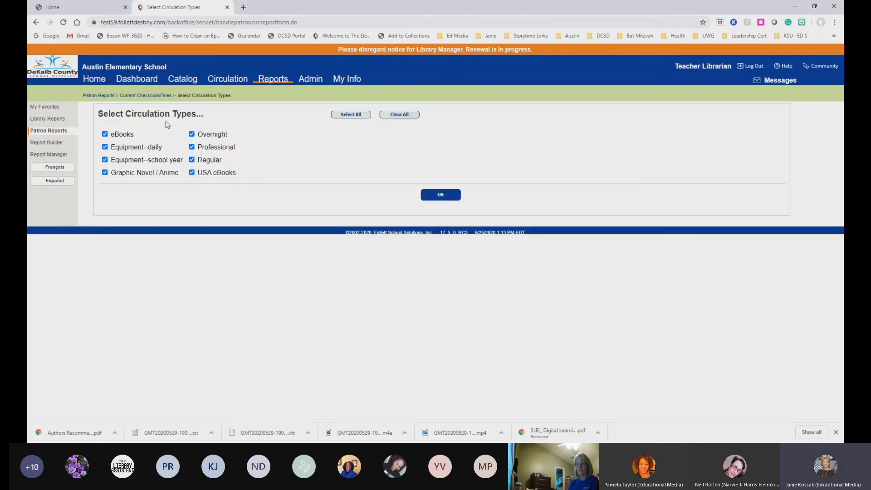
click(105, 134)
click(191, 172)
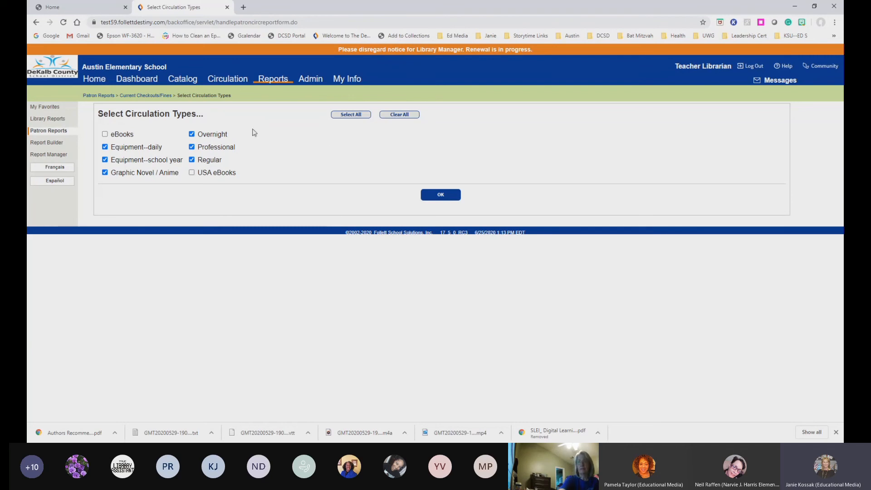
click(105, 147)
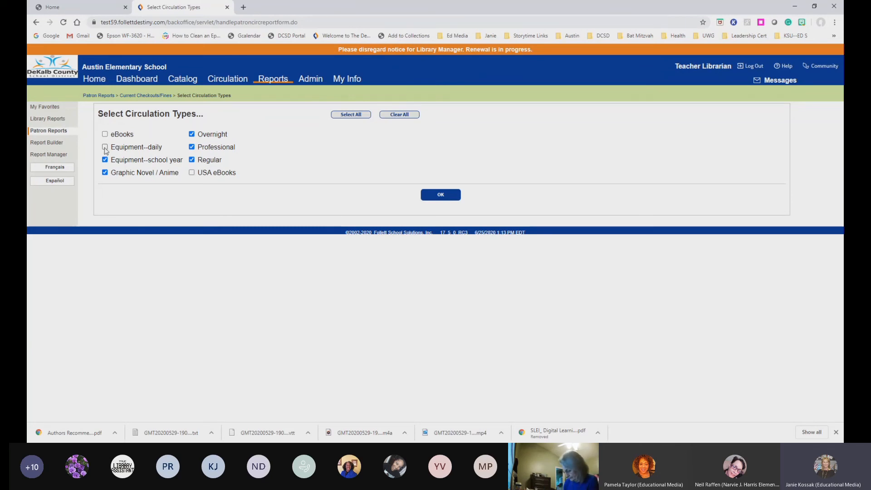
click(104, 147)
click(438, 195)
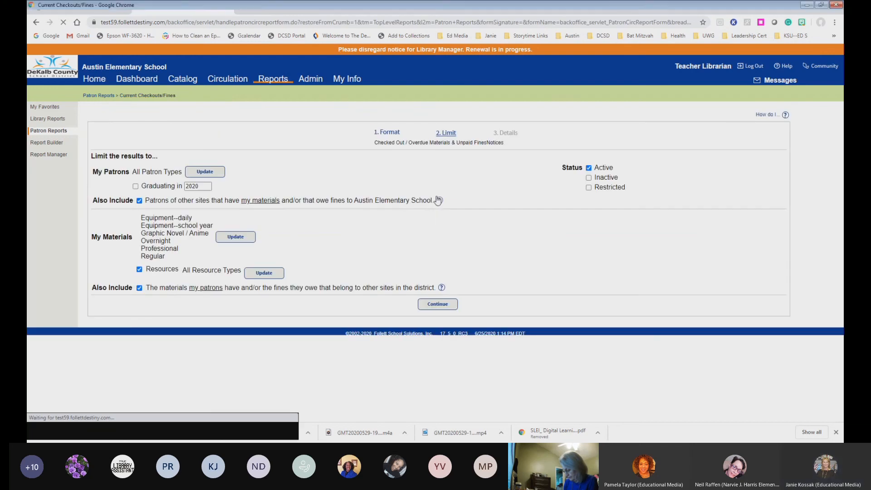
Uncheck Resources under My Materials, review the resource type list, and confirm
click(140, 269)
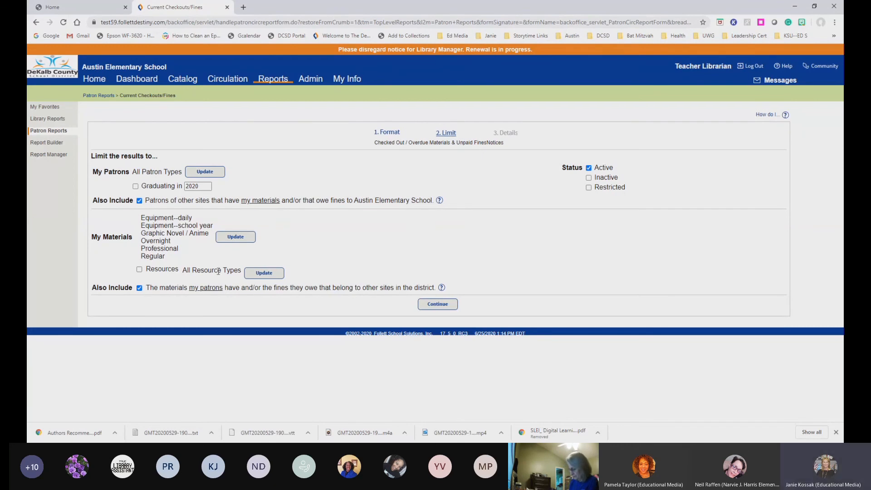
click(273, 275)
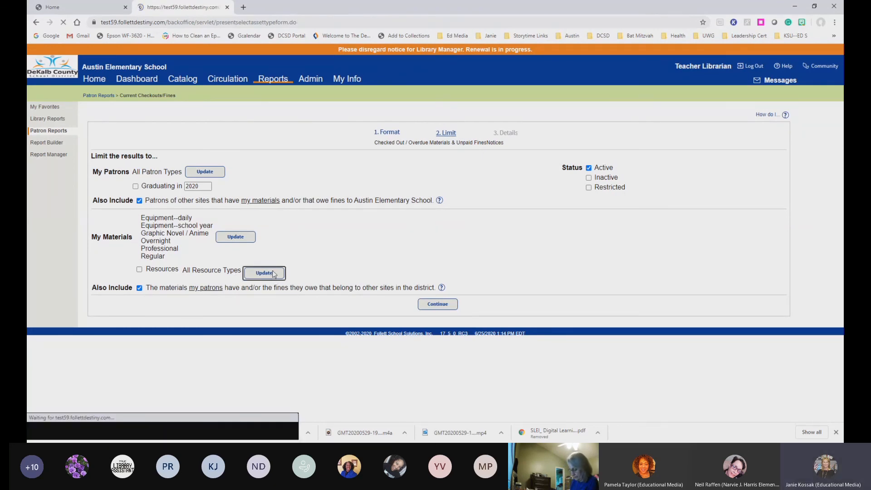
scroll(162, 178, down, 8)
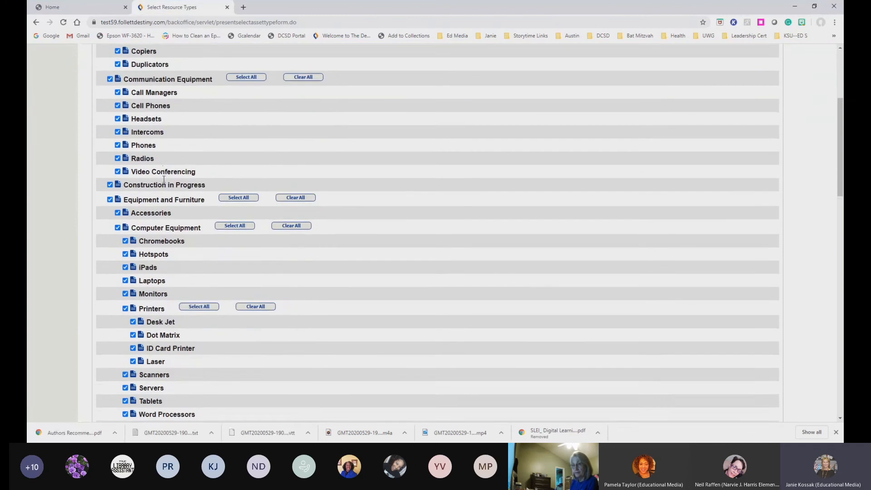
scroll(164, 181, down, 5)
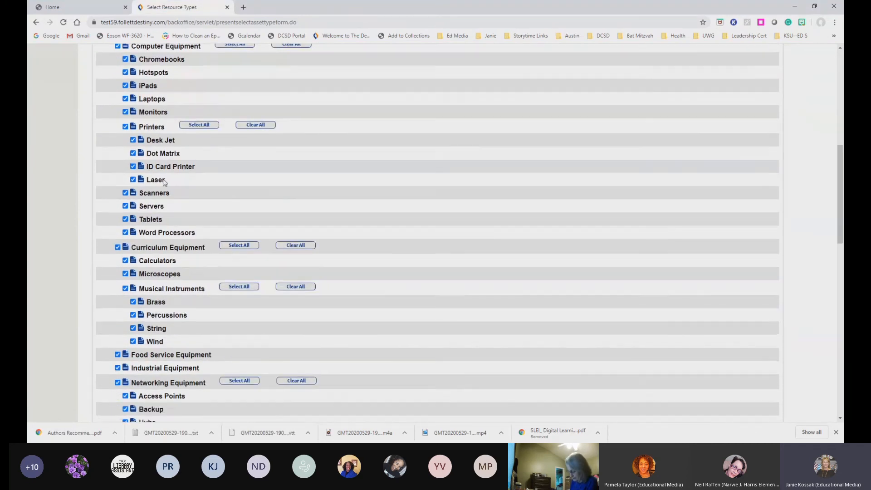
scroll(164, 179, up, 13)
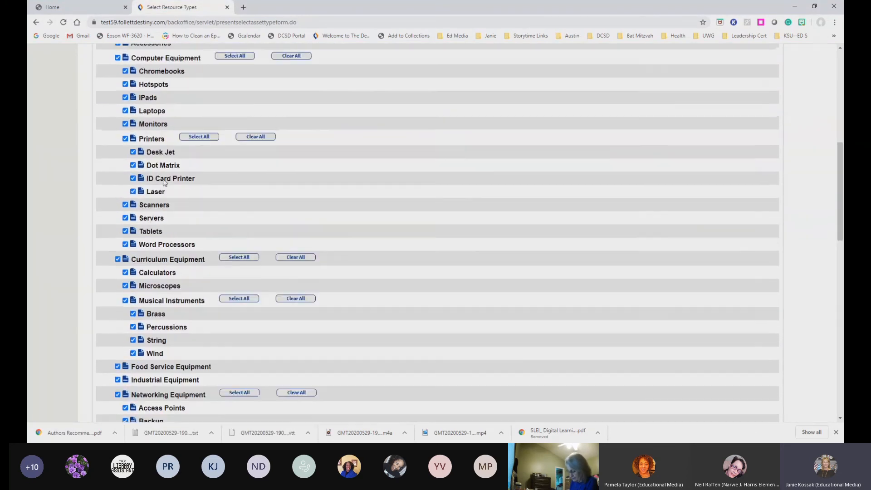
scroll(164, 182, up, 1)
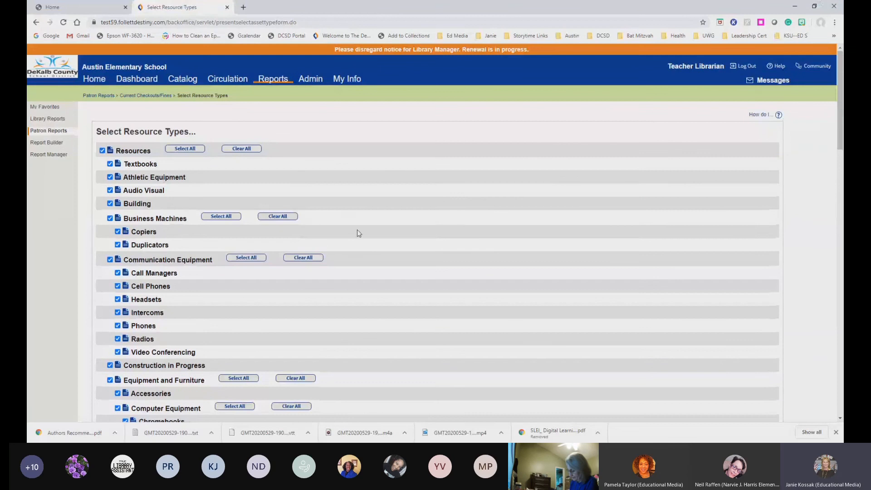
scroll(537, 268, down, 15)
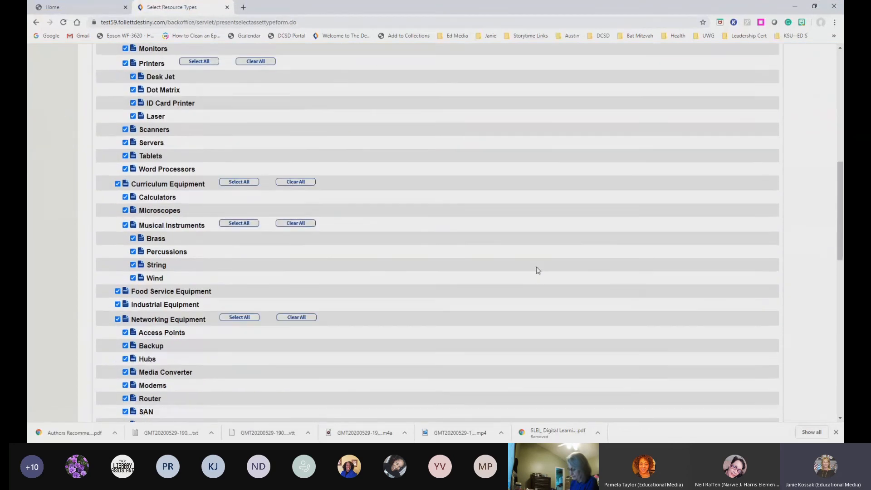
scroll(537, 269, down, 1)
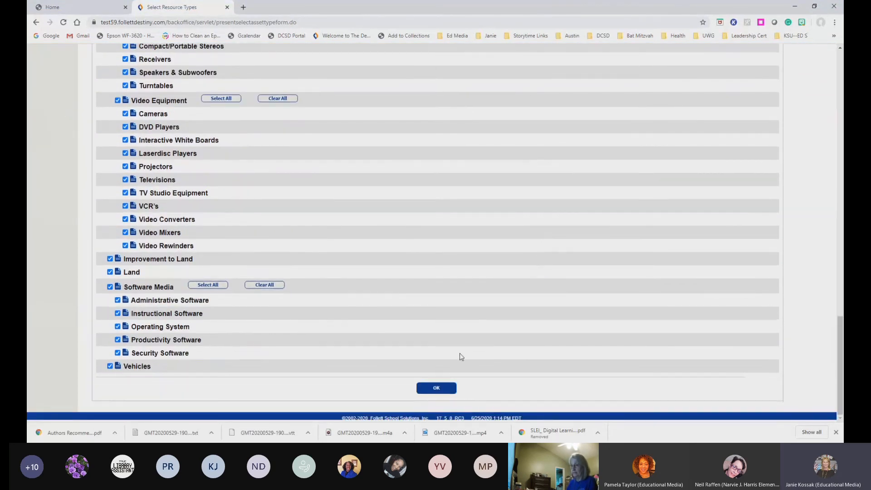
click(437, 388)
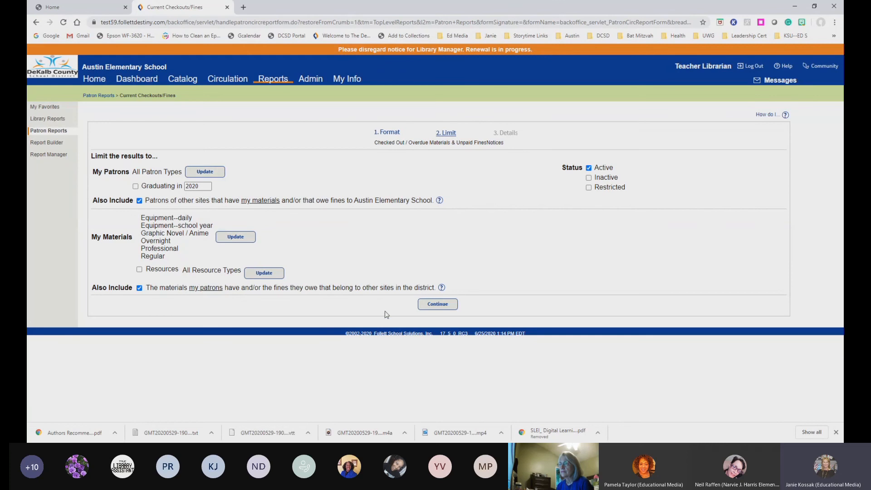
Go to step 3, Details, and set notices to be distributed via email
click(438, 305)
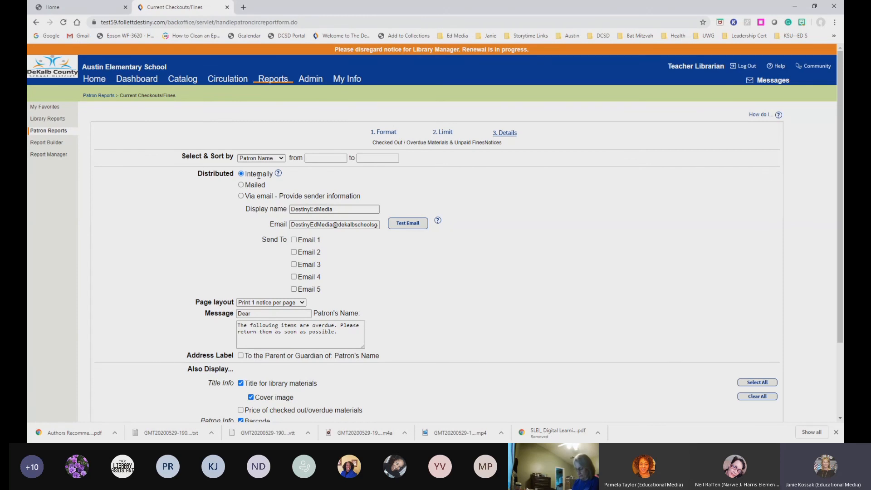
click(241, 196)
Set the sender name to 'Austin Elementary Library' and put the librarian's own name in the sender email
drag(338, 209, 269, 210)
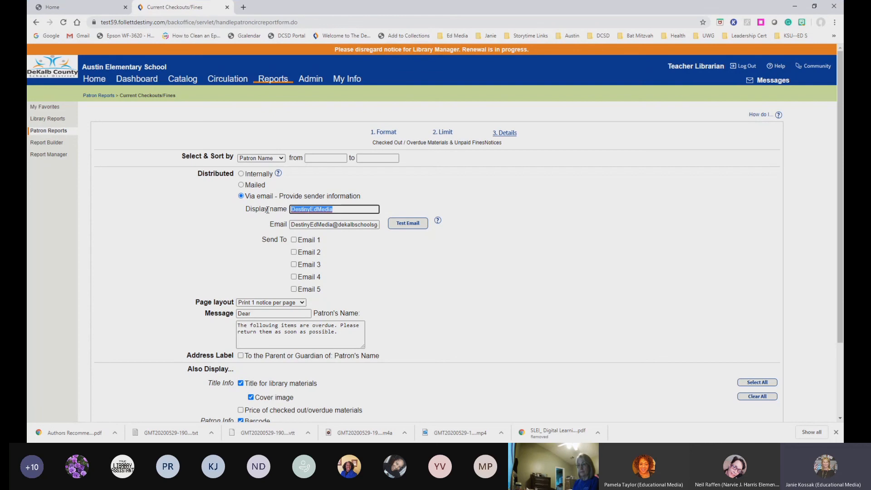
text(Au)
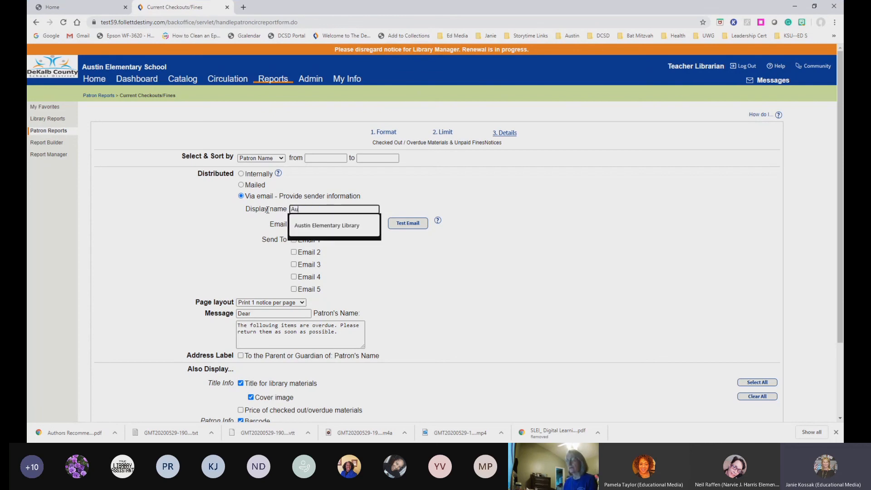
text(stin Elementary Library)
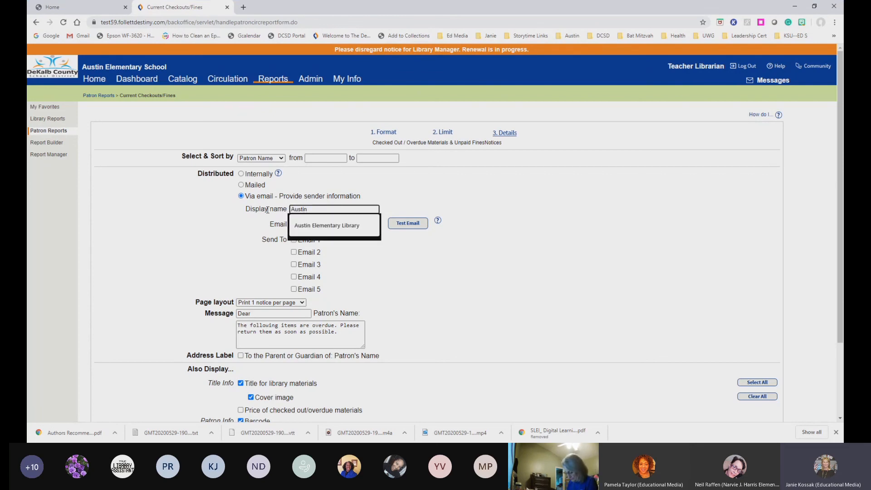
click(342, 228)
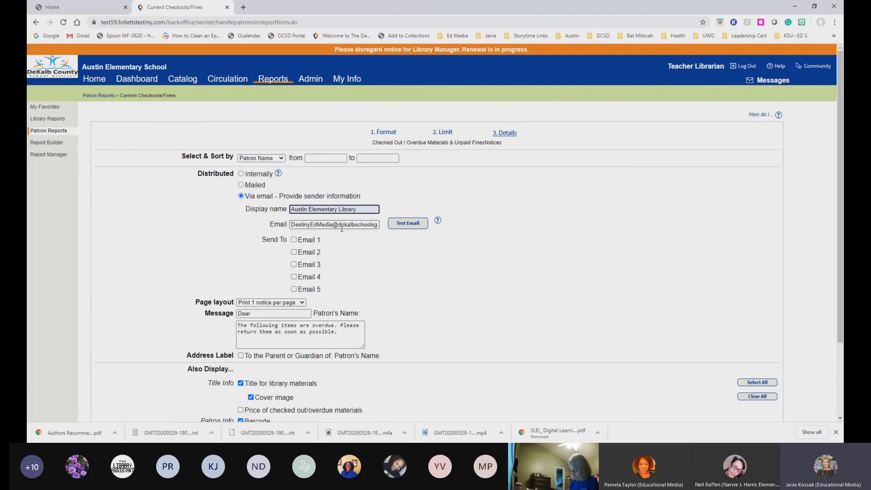
drag(333, 225, 270, 230)
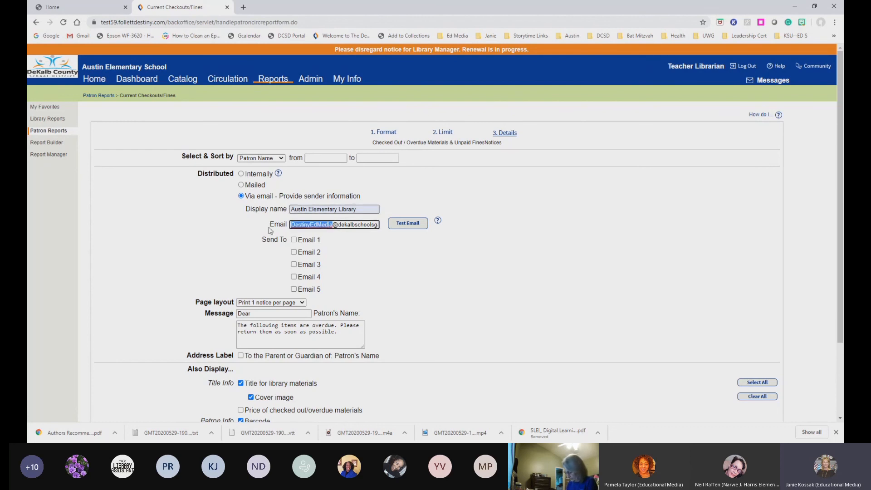
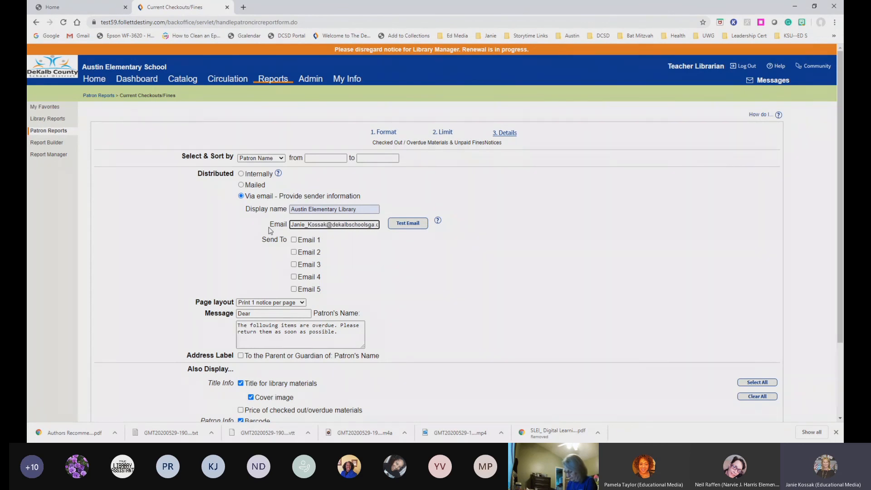
Send a test email from the sender address and check the confirmation message
click(405, 225)
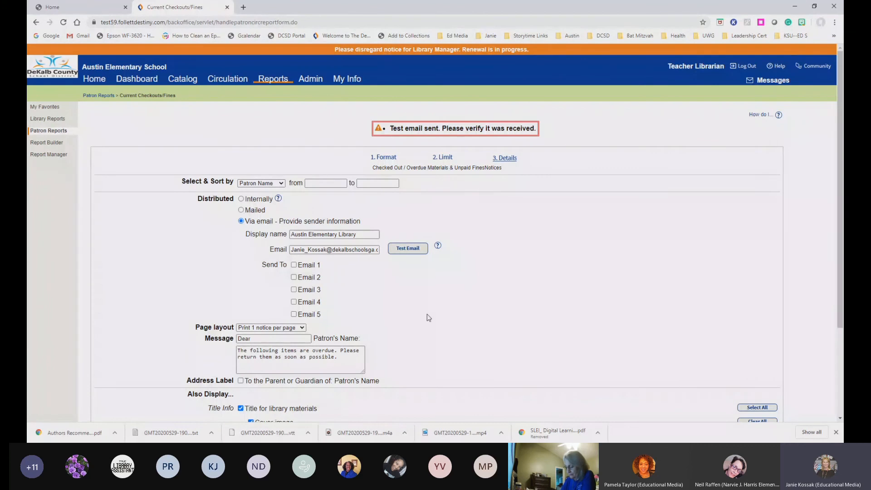
scroll(429, 318, down, 2)
scroll(429, 318, up, 1)
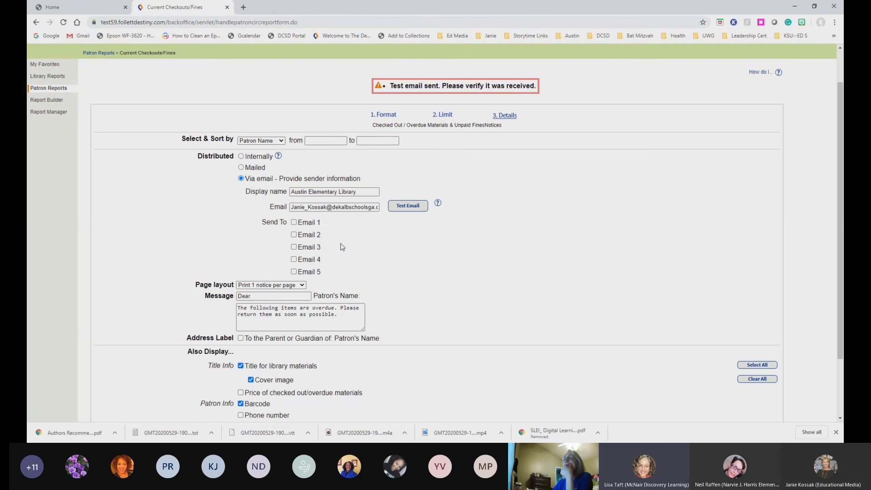
click(293, 222)
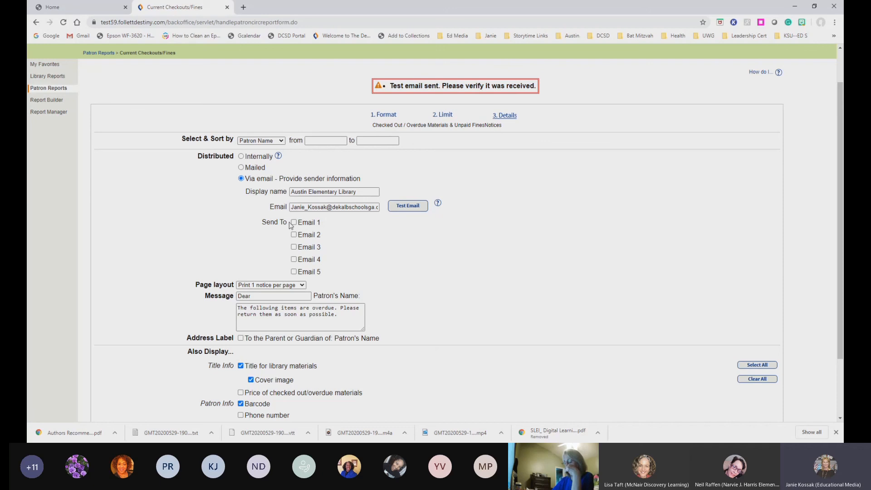
click(293, 248)
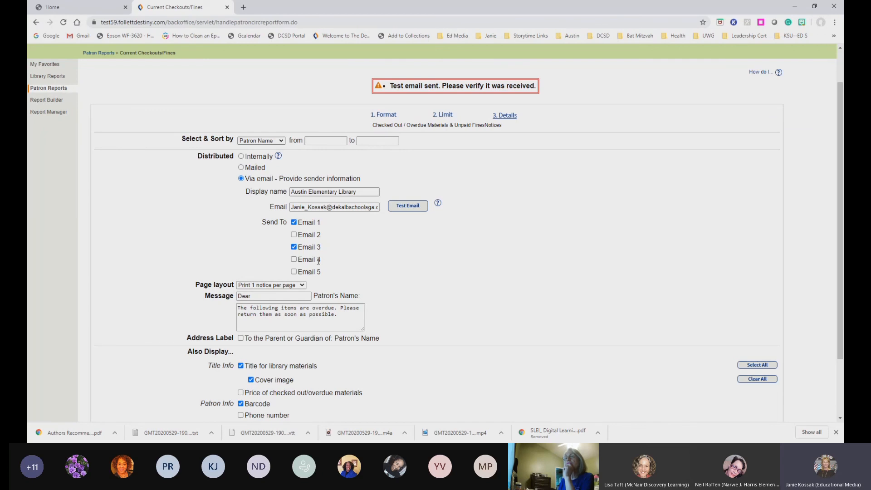
scroll(345, 293, down, 3)
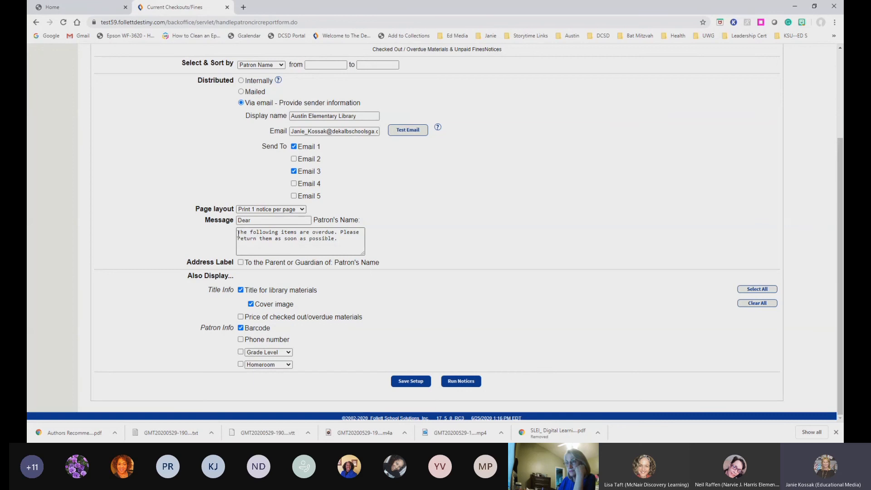
Replace the default message with 'Students will be able to return books on Monday, Octembruary in the box outside main office from 7AM-7:15AM'
drag(239, 233, 339, 239)
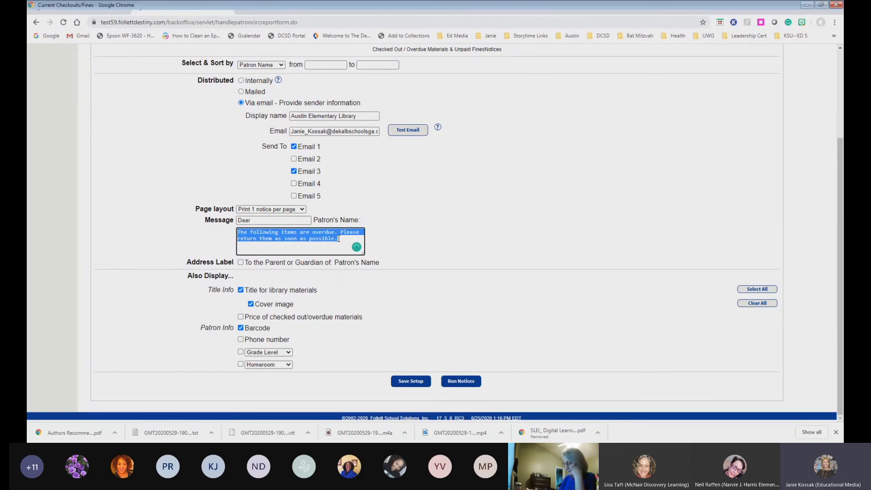
text(Students wi)
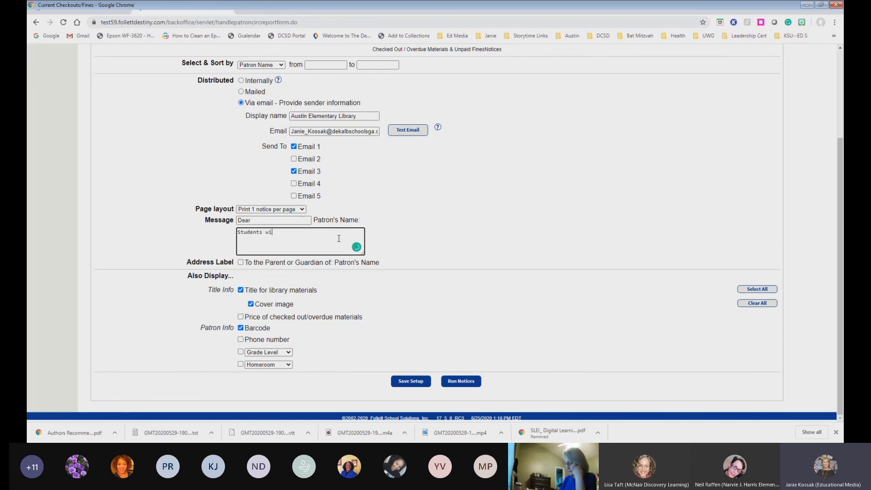
text(ll be able to)
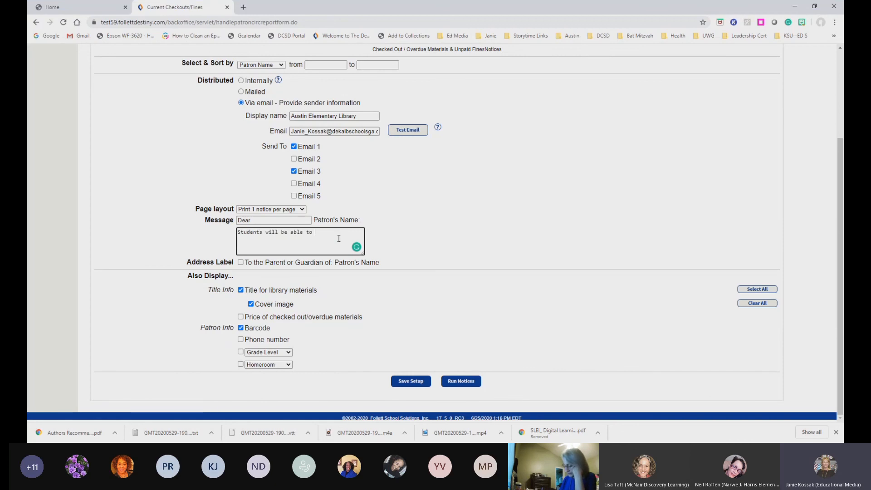
text( return books on Monday, Octemb)
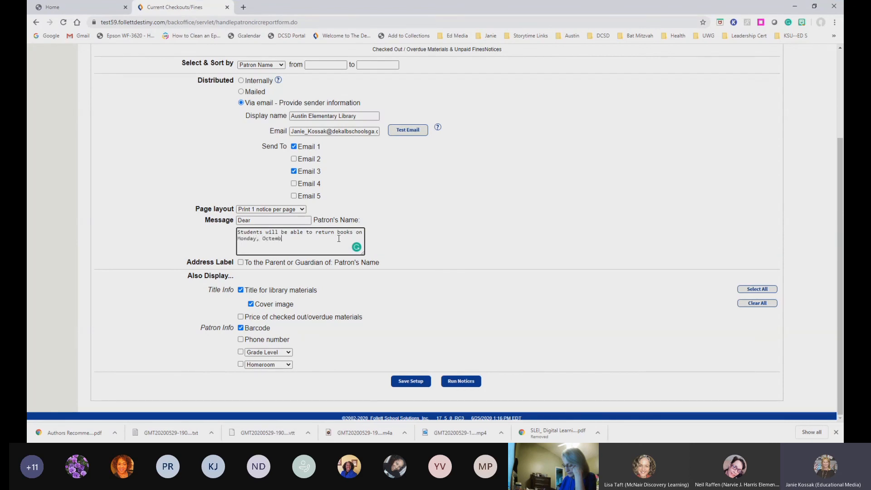
text(ruary)
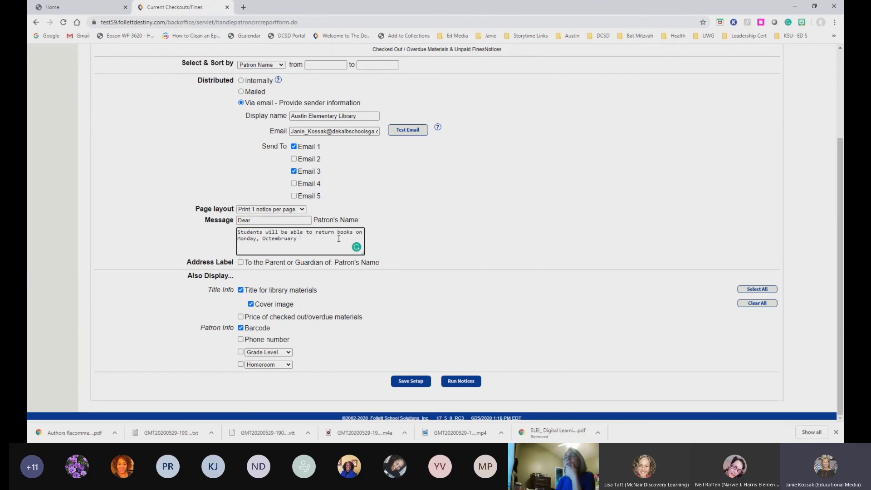
text(in the box)
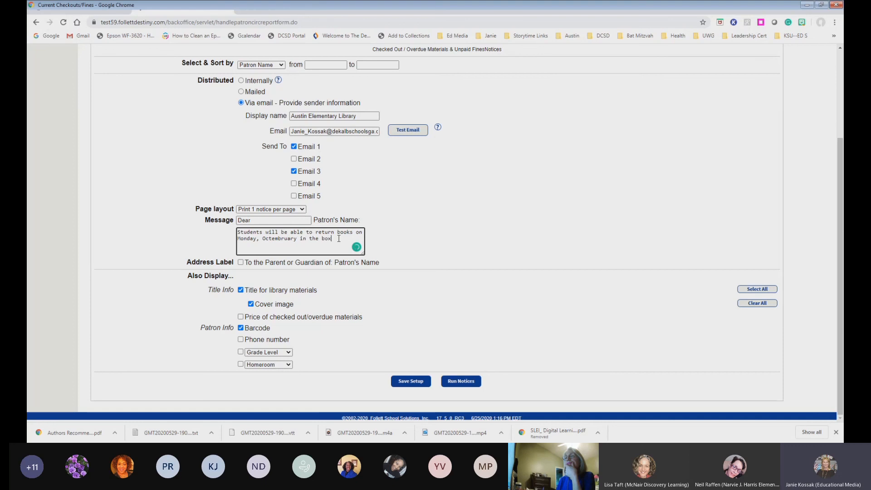
text( outside main)
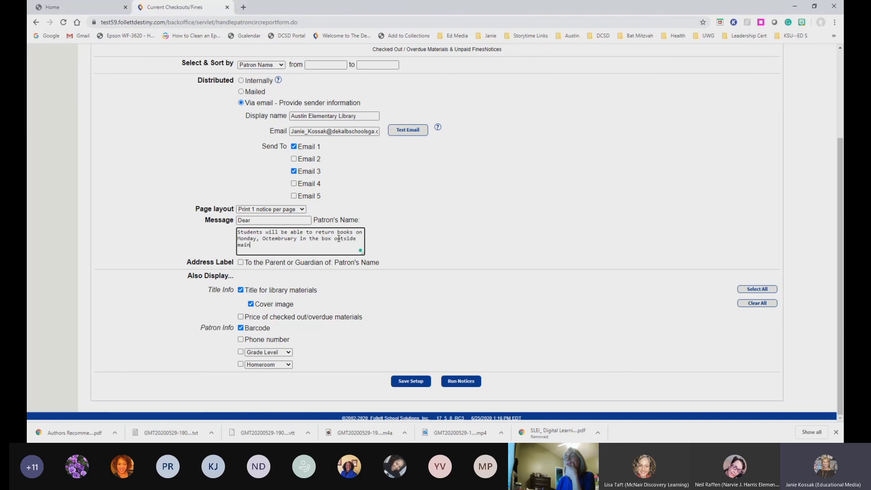
text( office from 7AM-7:15AM.)
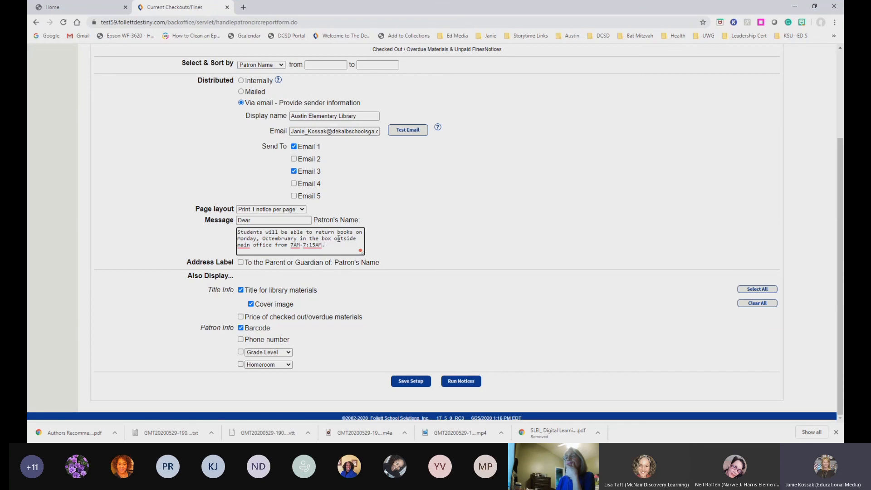
key(Return)
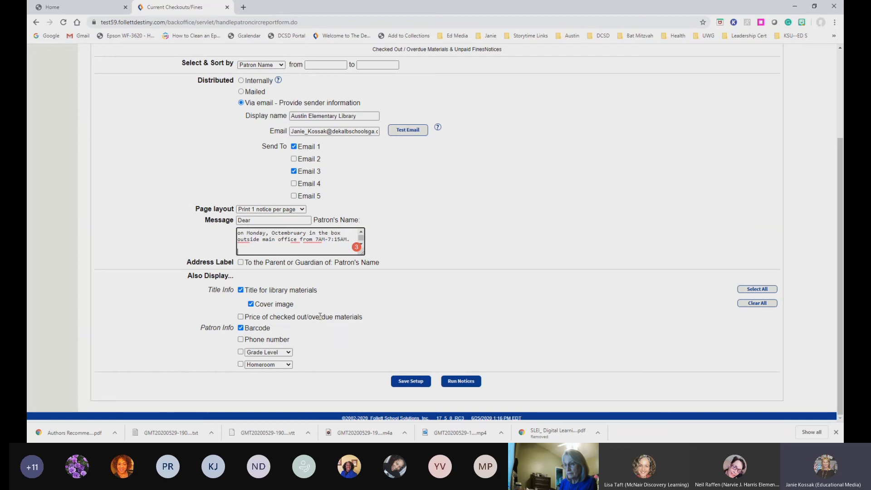
Name the saved setup 'Notice of Overdue Books from Austin Library (email)' using the autofill suggestion
click(407, 384)
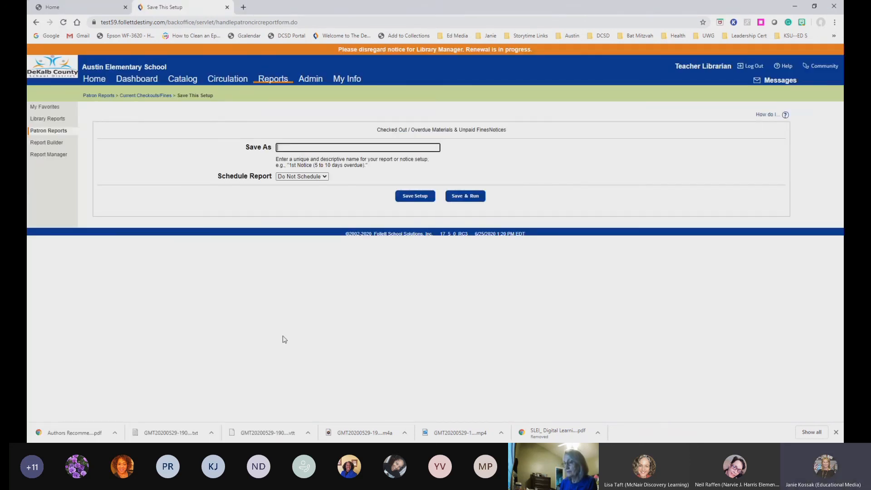
click(282, 148)
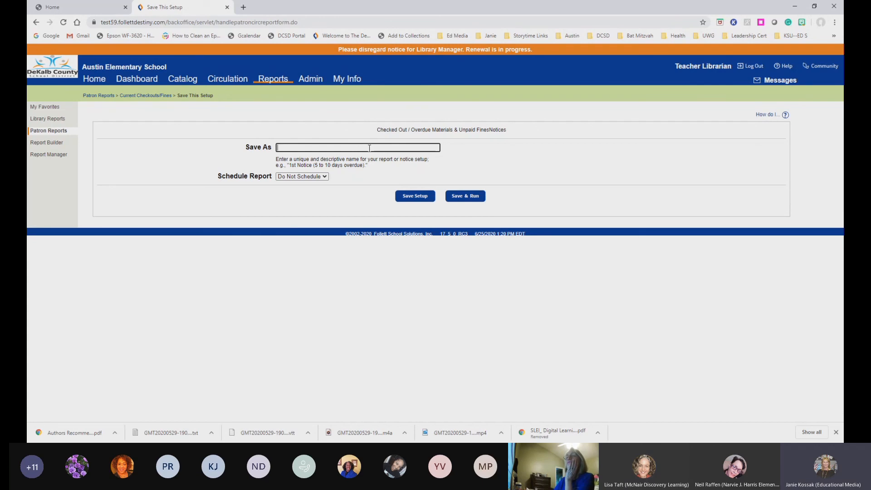
click(369, 148)
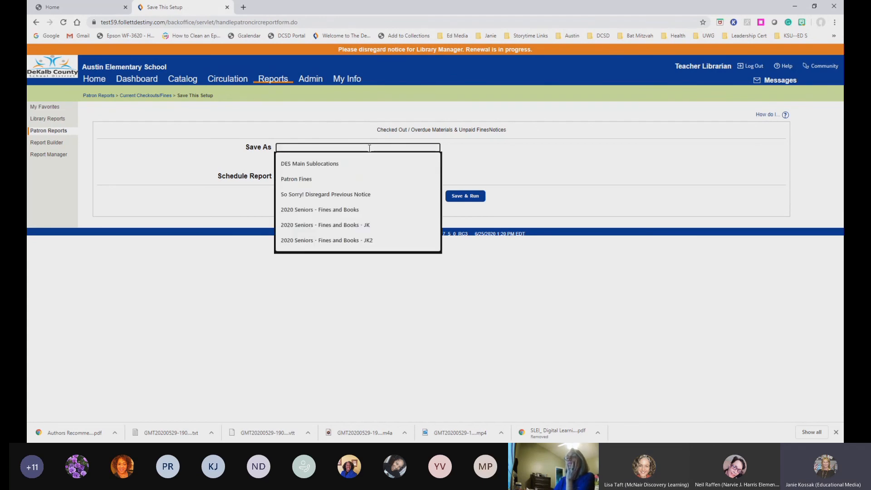
text(N)
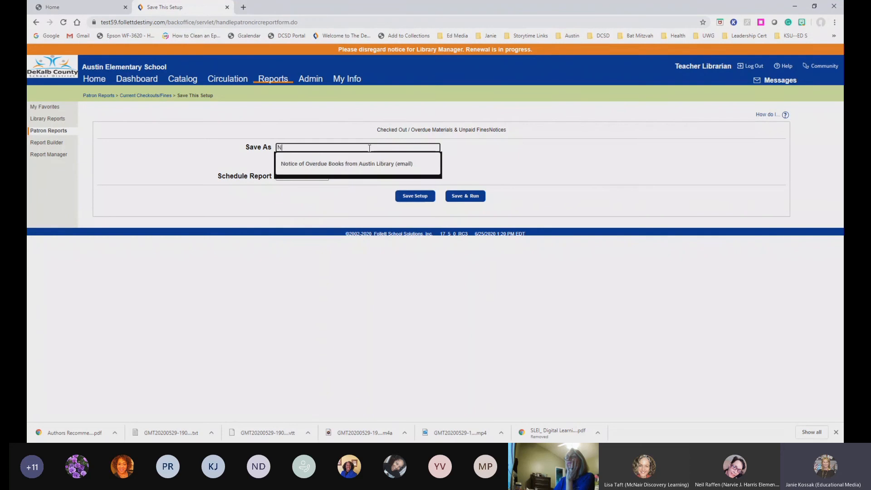
text(otice of)
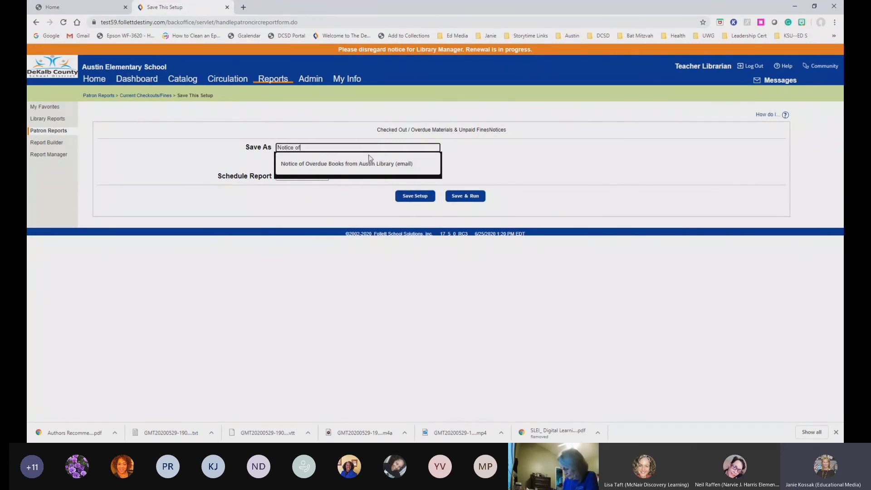
click(368, 164)
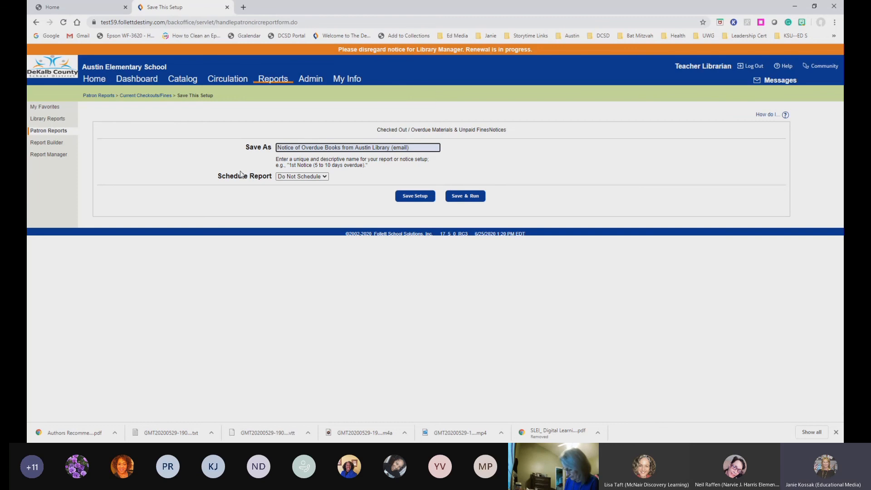
click(324, 177)
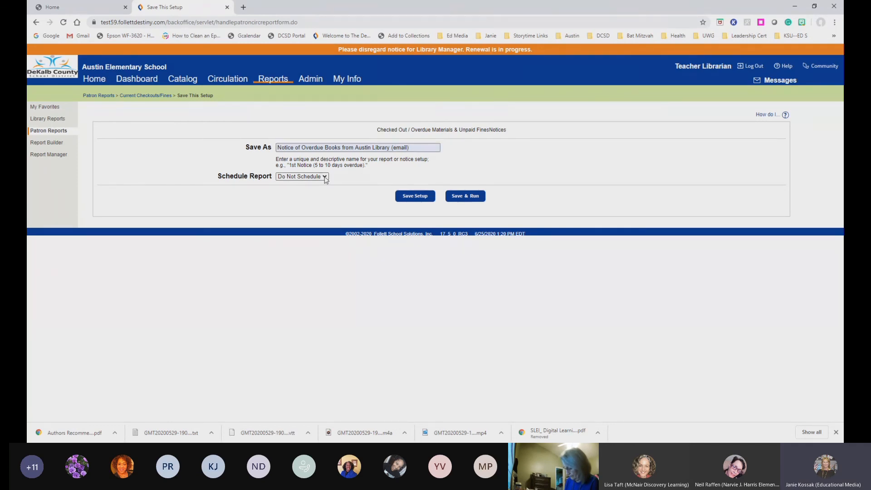
Set the notice schedule to Weekly on Thursday at 3:00 PM
click(294, 201)
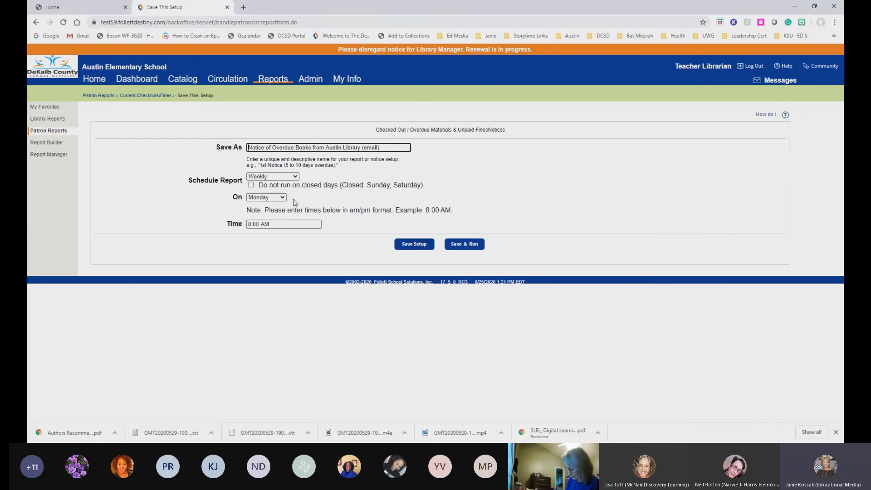
click(280, 198)
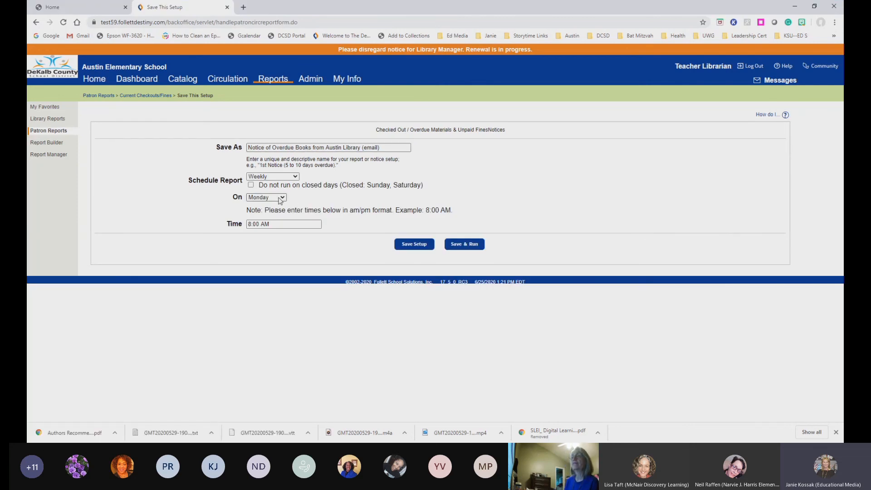
click(262, 233)
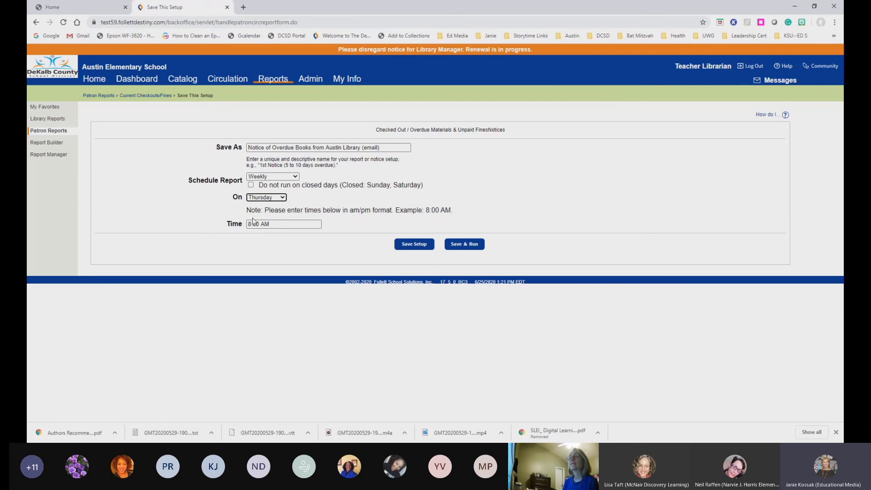
click(252, 224)
key(BackSpace)
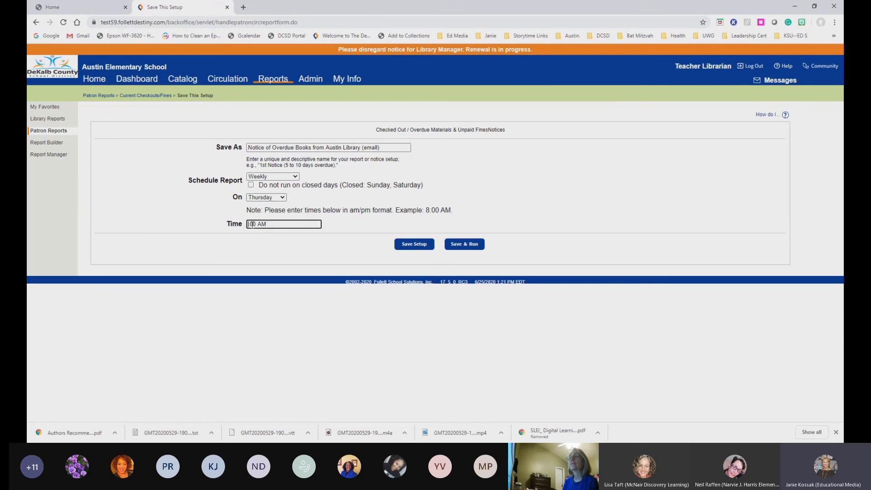
text(3)
click(264, 224)
key(BackSpace)
text(P)
Save the scheduled setup and highlight its new entry in the saved notices list
click(419, 246)
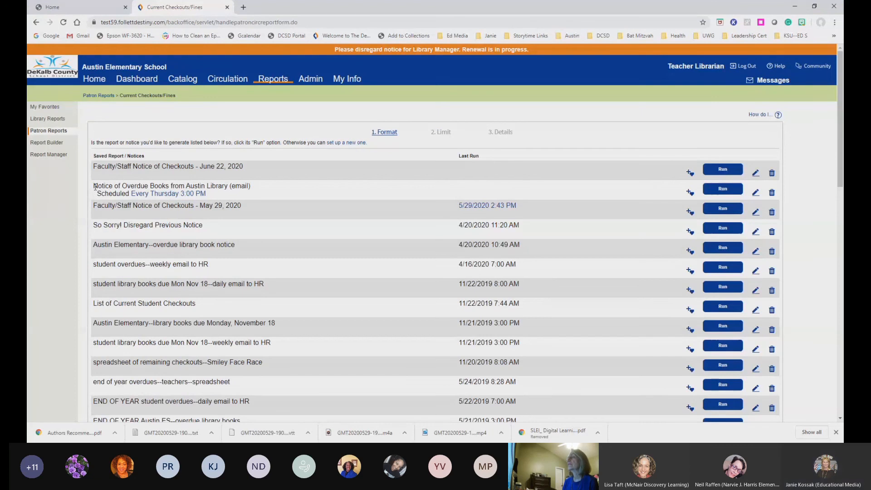
drag(95, 186, 258, 202)
drag(93, 156, 147, 158)
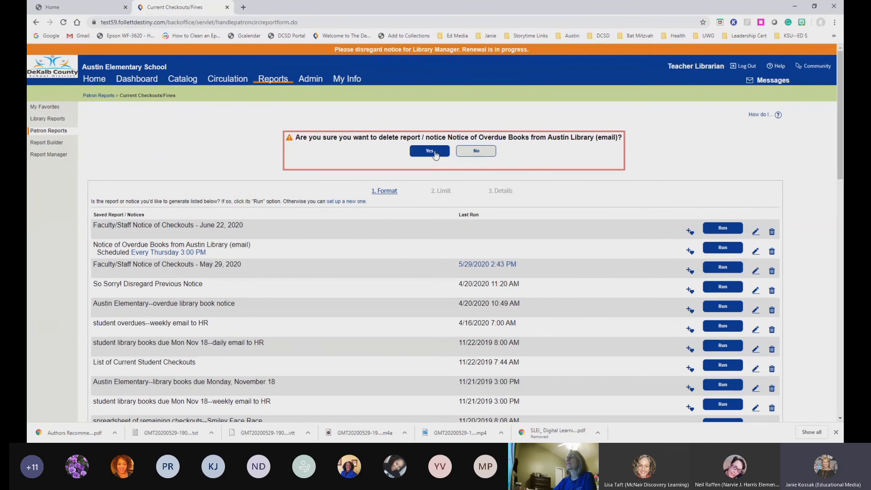
Confirm deleting 'Notice of Overdue Books from Austin Library (email)' and check the updated list
click(429, 151)
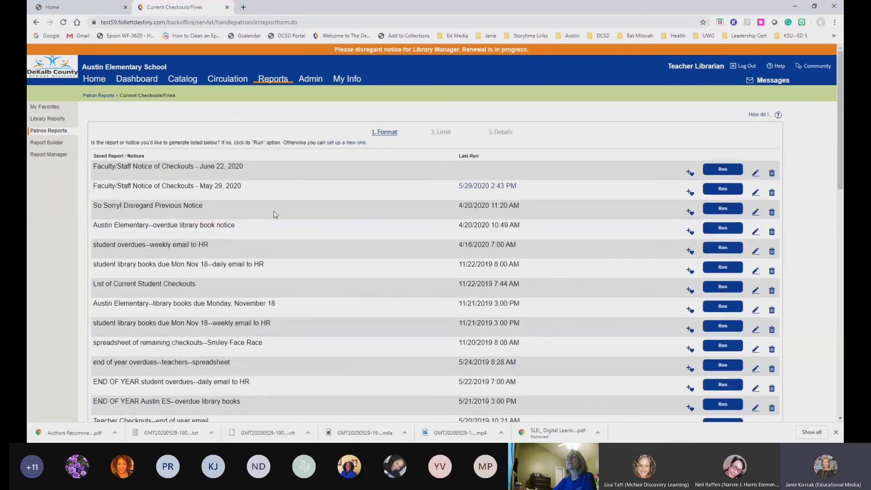
scroll(273, 215, down, 4)
scroll(273, 214, up, 4)
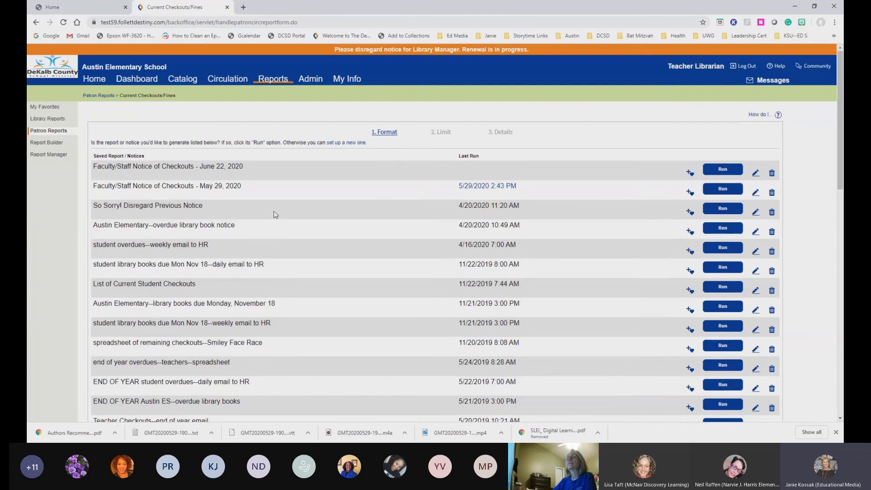